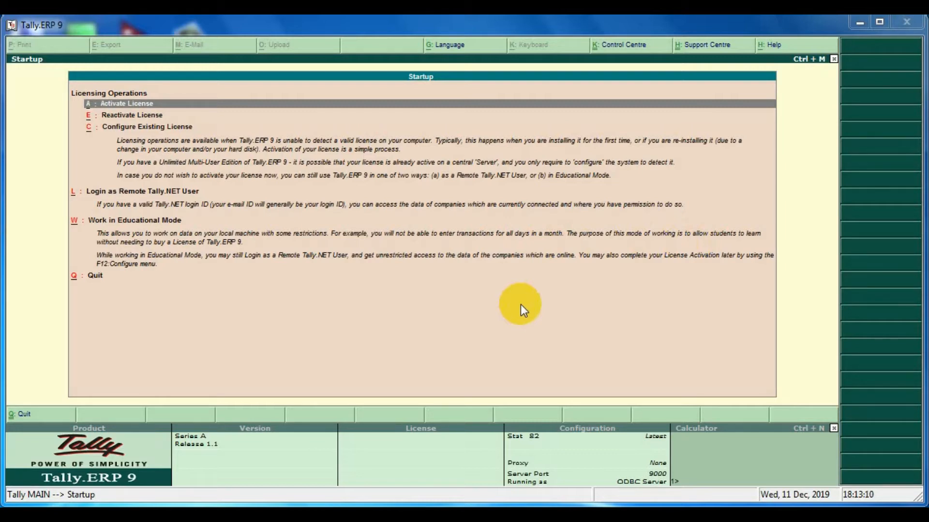
Start working in Educational Mode with Gold Edition Mode (Unlimited Multi-User).
click(521, 305)
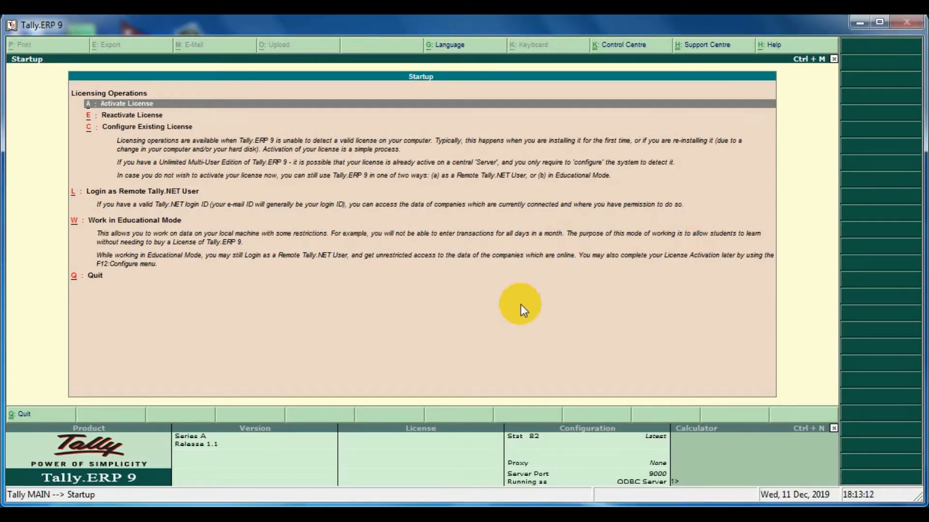
key(Down)
key(Down)
key(Down)
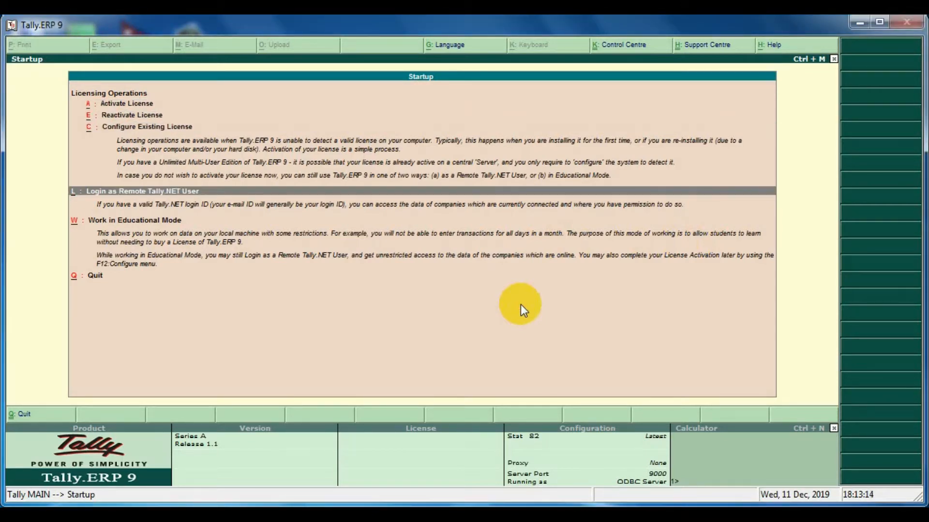
key(Down)
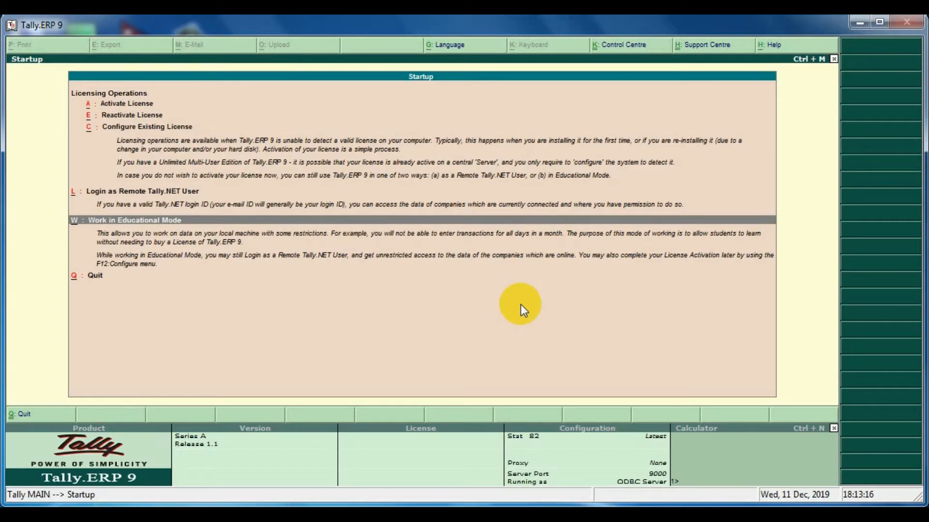
key(Return)
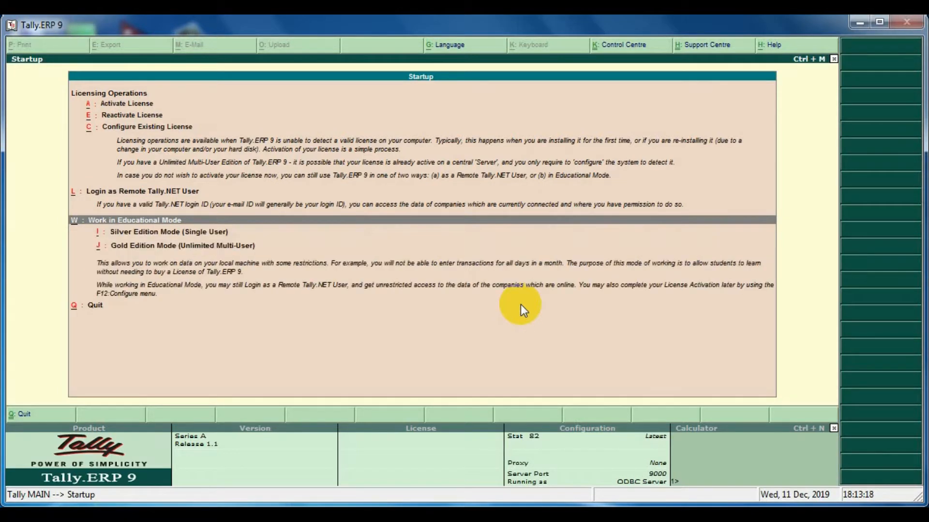
key(Down)
key(Down)
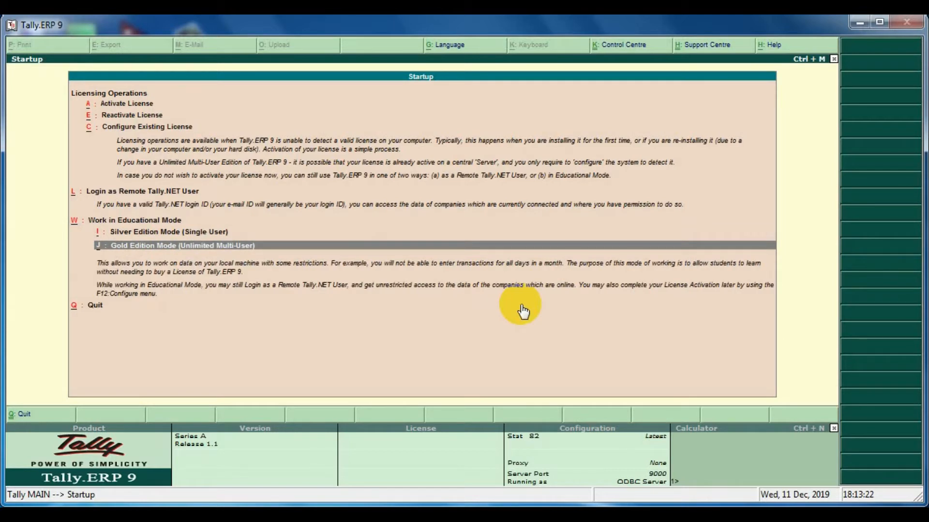
key(Return)
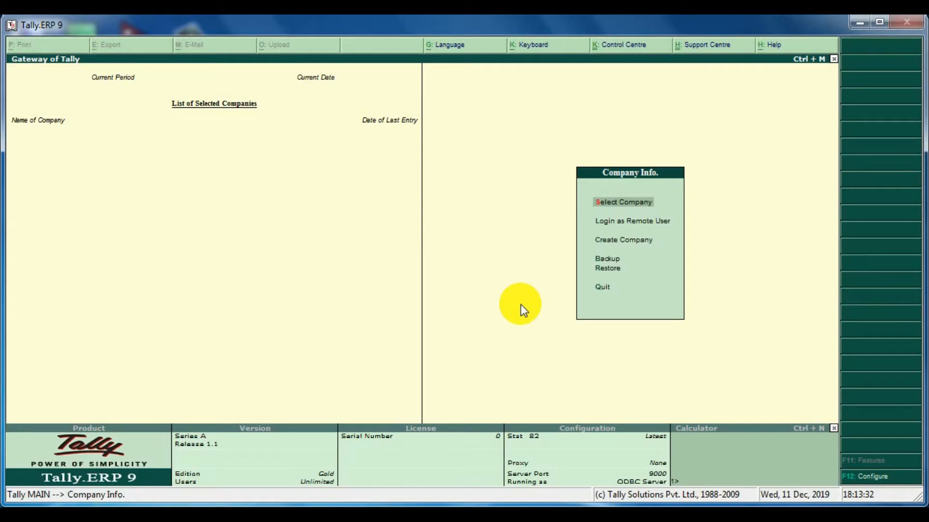
Create a new company named Nicola International Academy Pvt.Ltd.
key(Down)
key(Down)
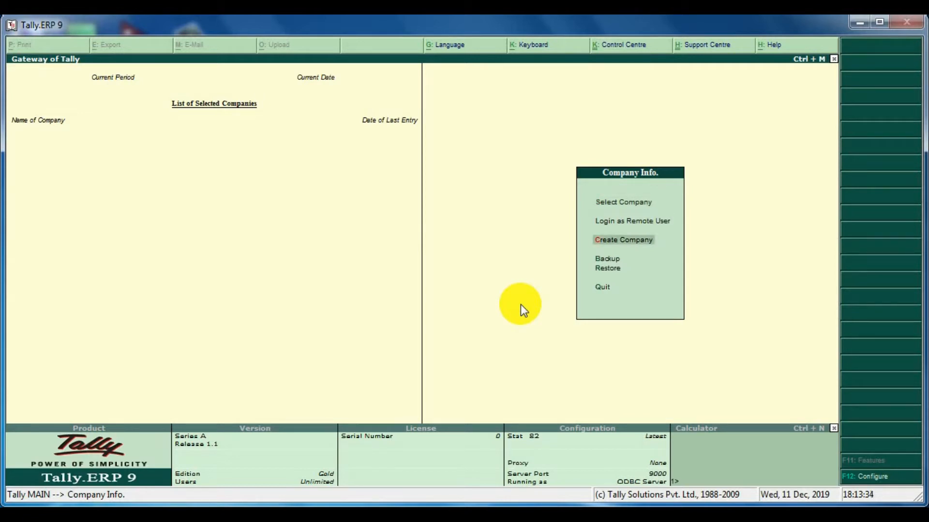
key(Return)
text(N)
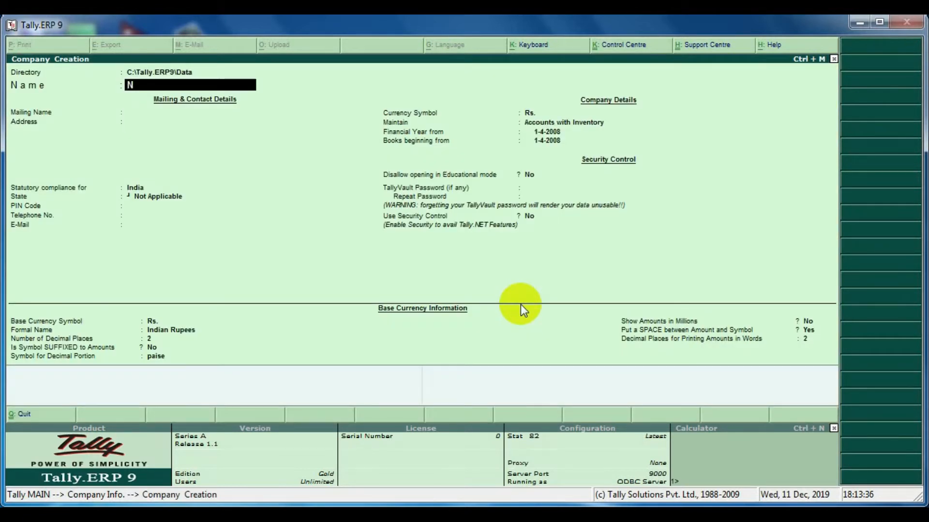
text(icola International Ac)
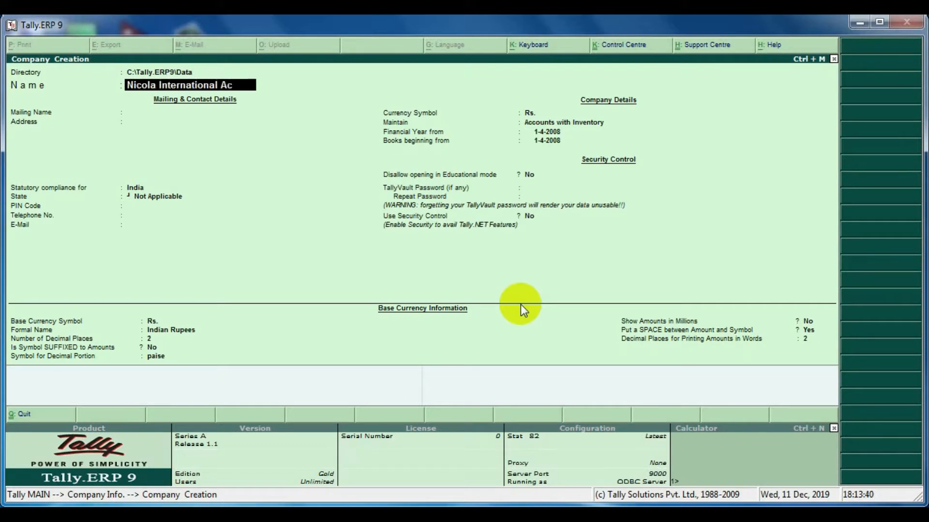
text(ademy)
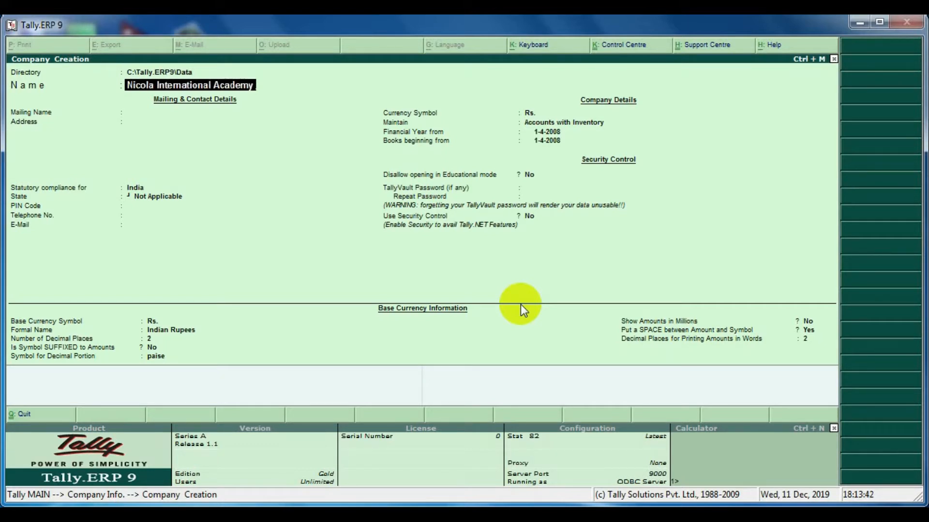
text( Pvt.Ltd)
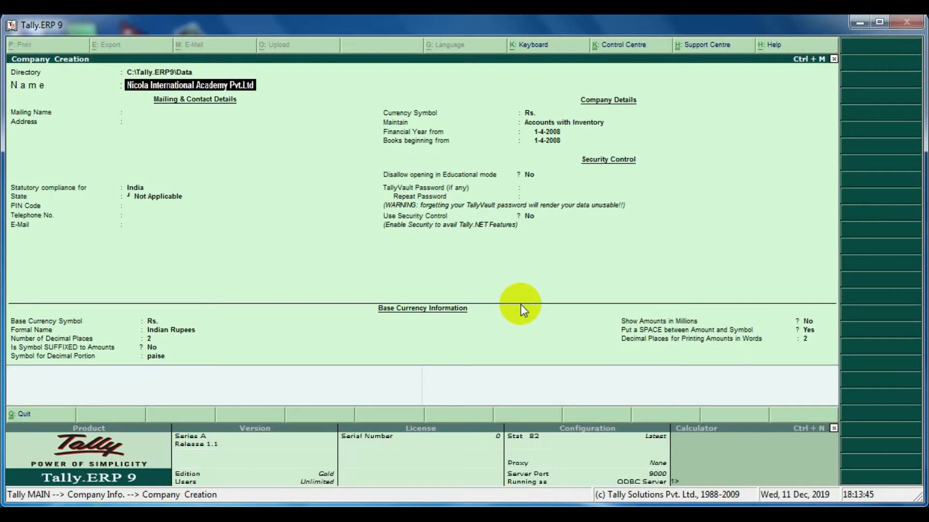
key(Return)
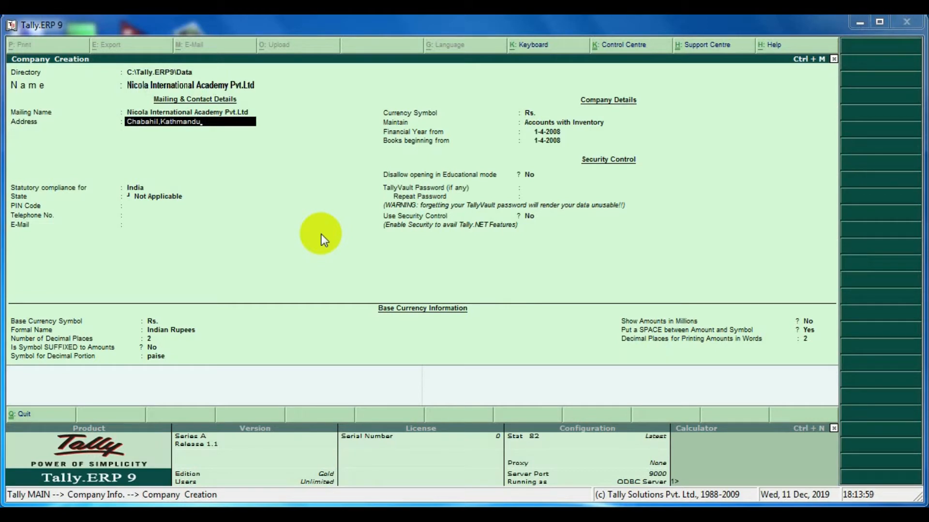
Enter the company's address lines, including its telephone number.
key(Return)
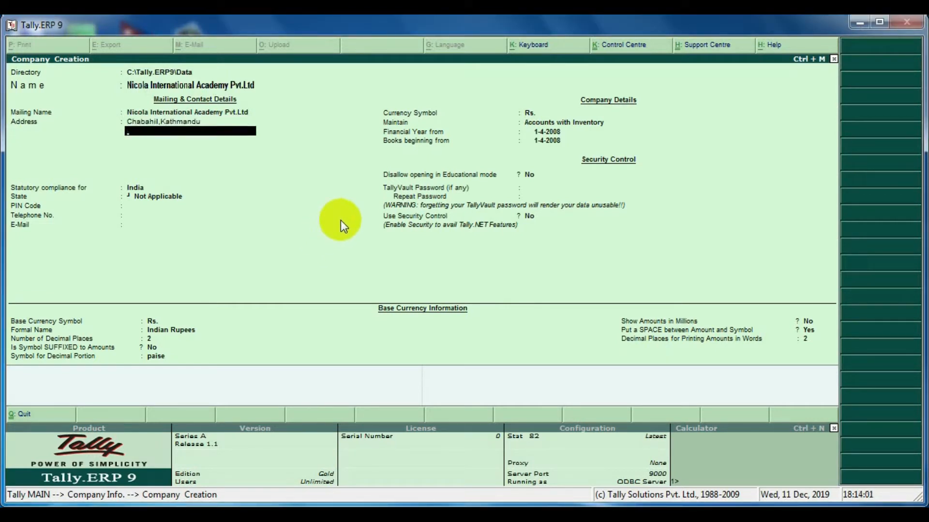
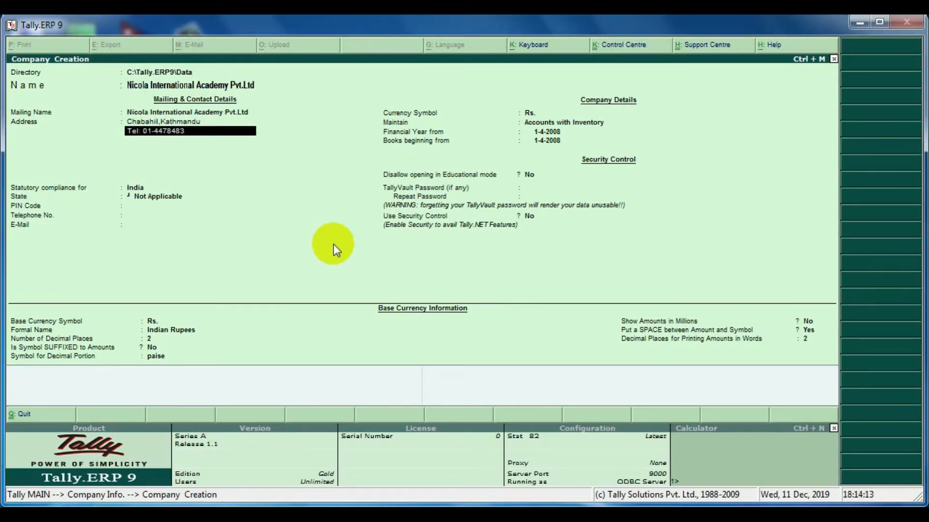
key(Return)
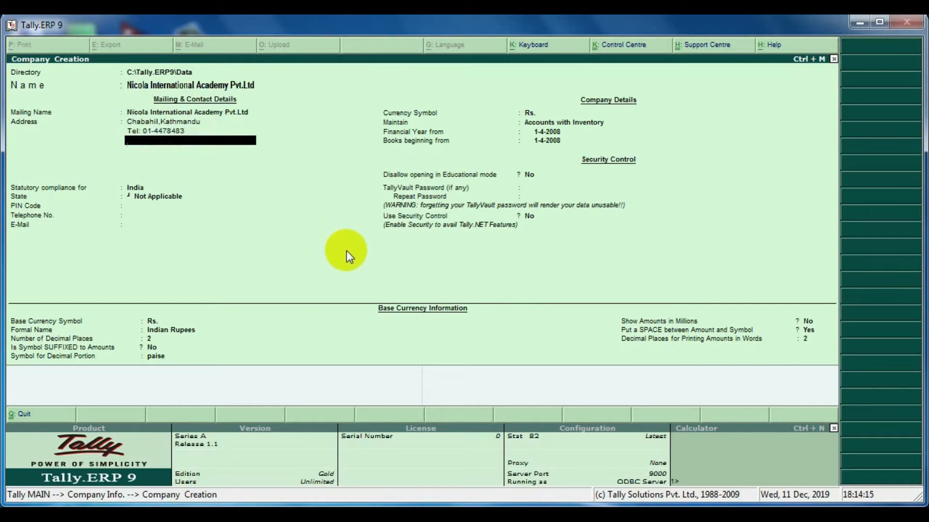
key(Return)
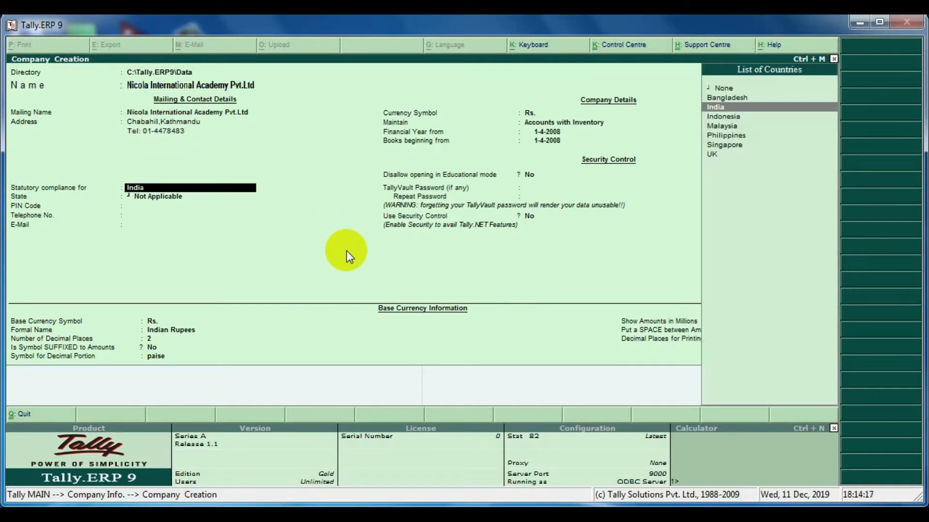
Set statutory compliance for the company to None.
key(Down)
key(Down)
key(Down)
key(Down)
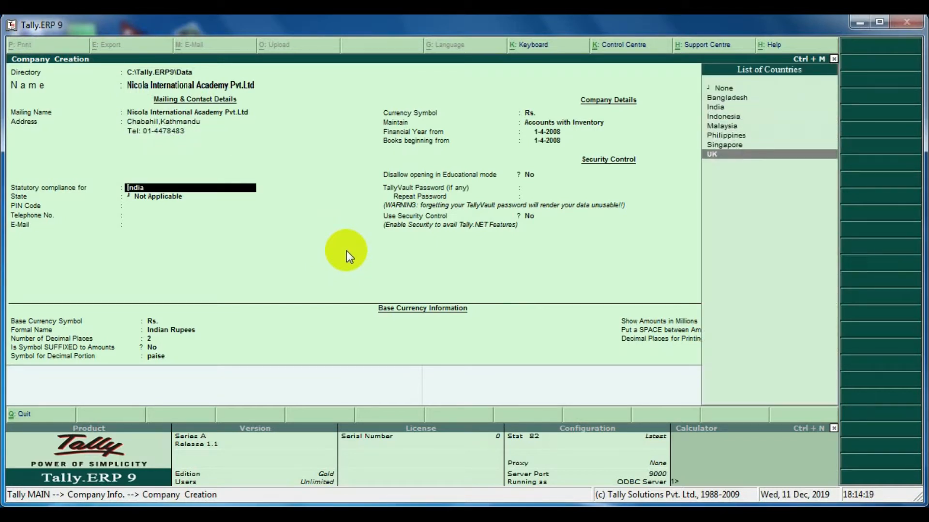
key(Up)
key(Up)
key(Up)
key(Up)
key(Up)
key(Up)
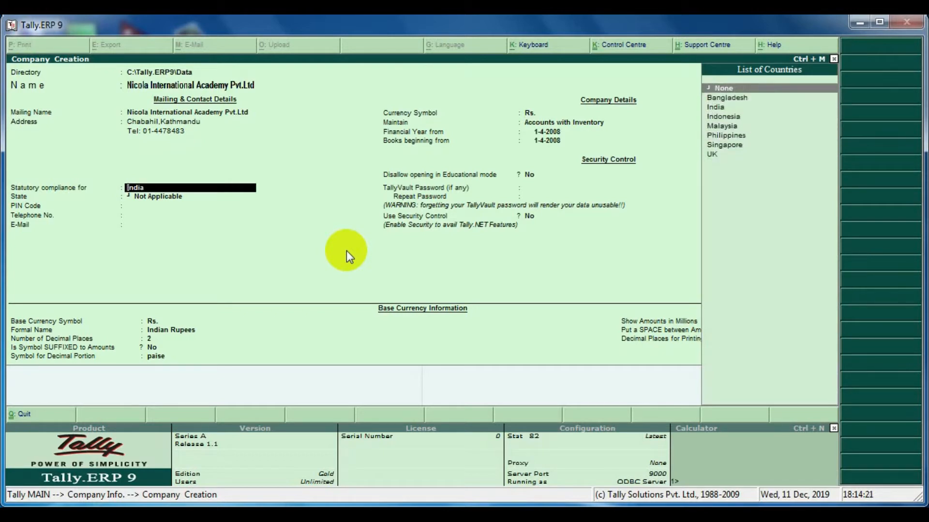
key(Down)
key(Down)
key(Down)
key(Down)
key(Down)
key(Down)
key(Down)
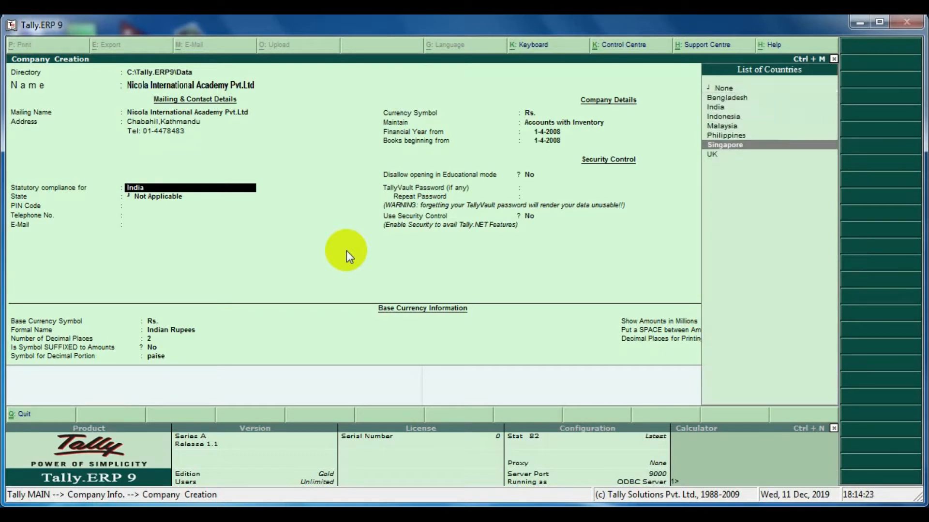
key(Up)
key(Up)
key(Up)
key(Up)
key(Up)
key(Up)
key(Up)
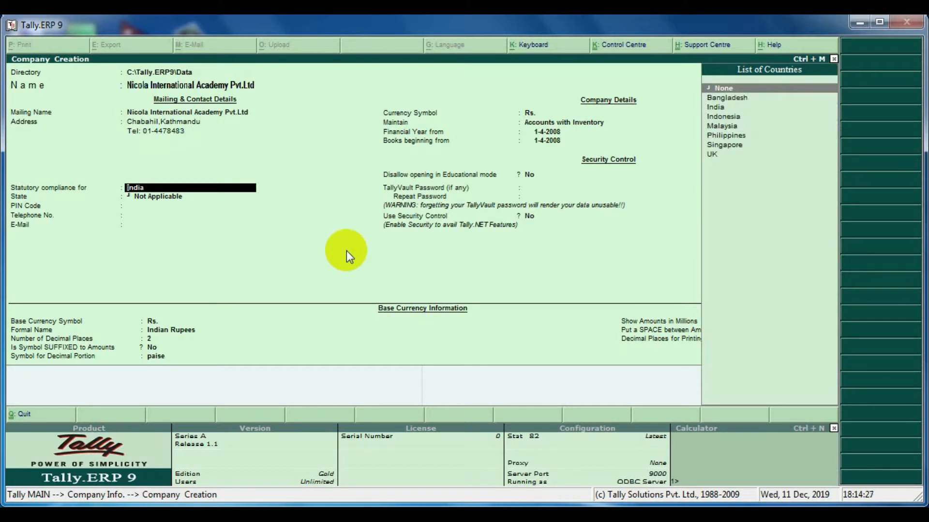
key(Return)
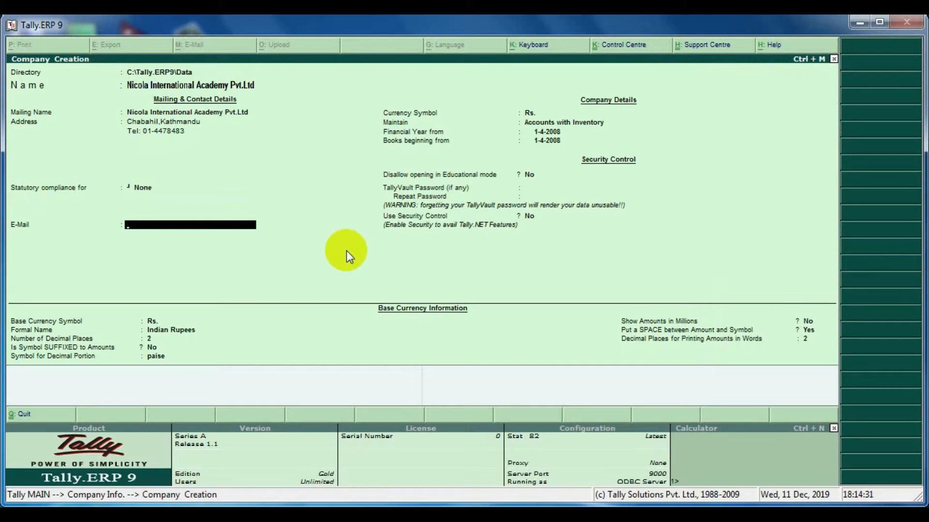
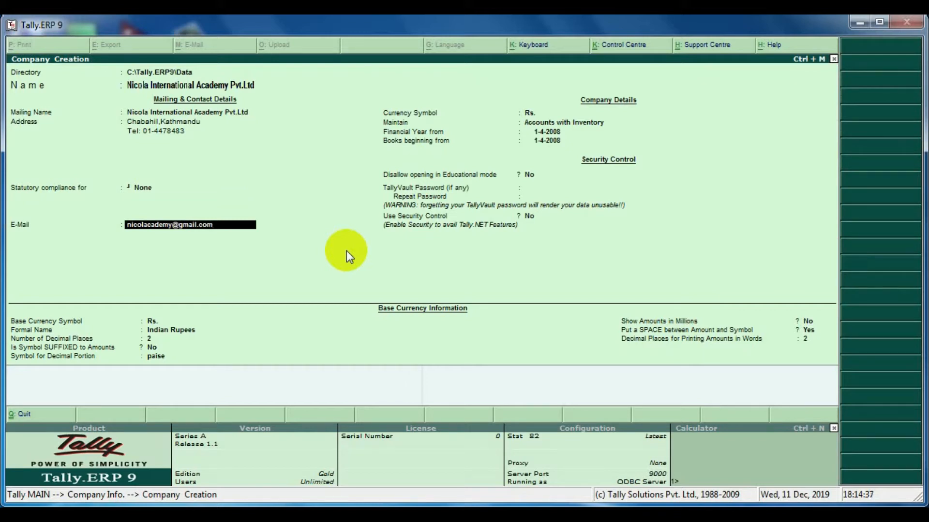
Fill in the company's e-mail address.
key(Return)
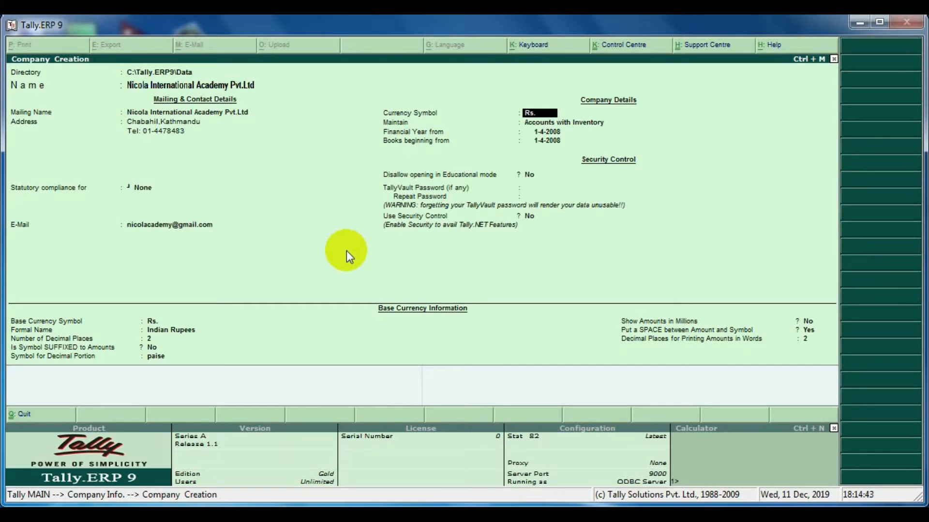
Set the currency symbol to NRS. and keep the company type as Accounts with Inventory.
text(NRS.)
key(Return)
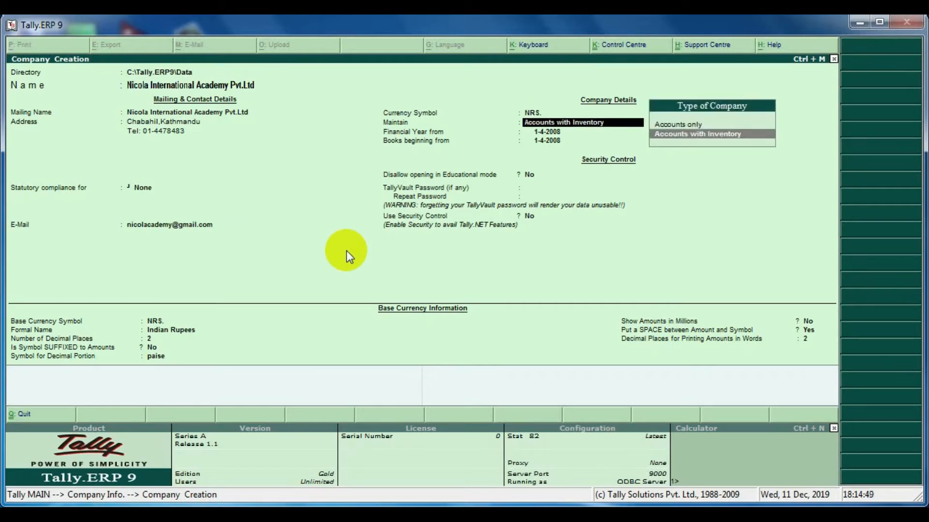
key(Up)
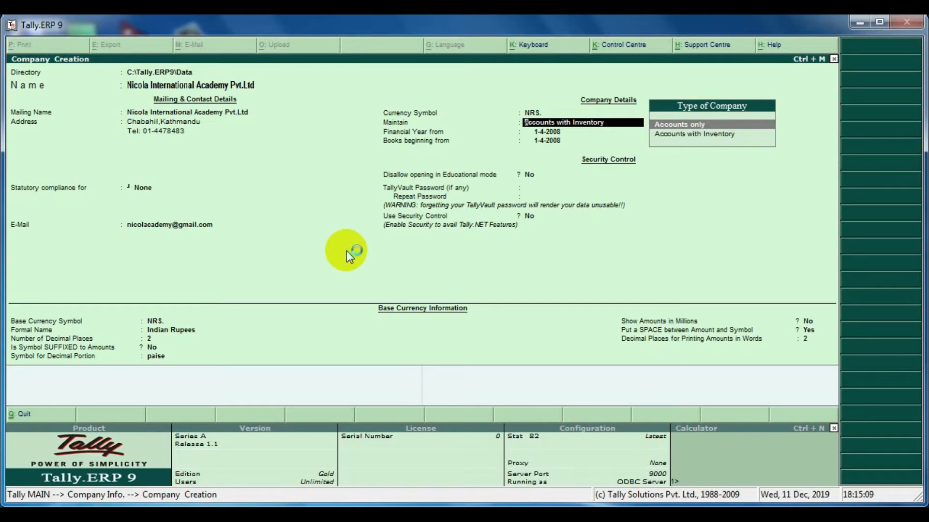
key(Down)
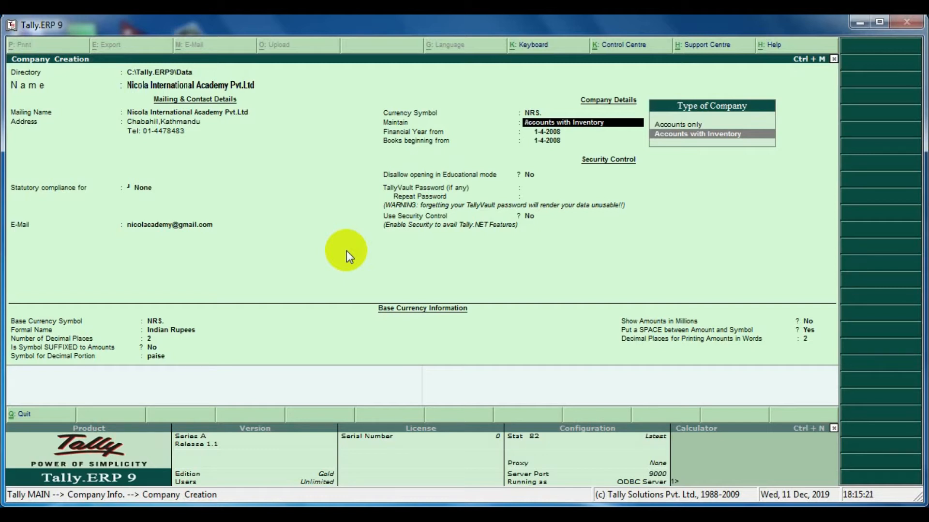
key(Return)
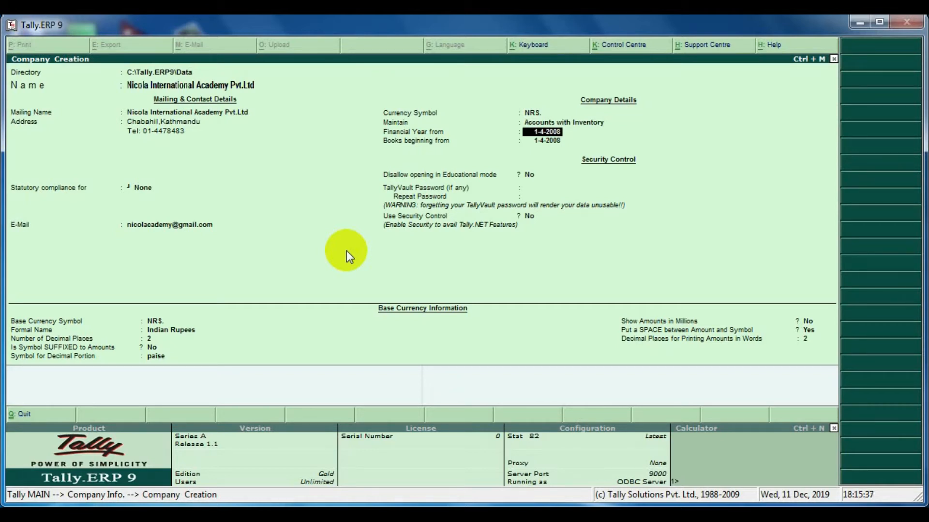
Accept the default financial year and books beginning dates of 1-4-2008 and leave educational-mode opening allowed.
key(Return)
key(Return)
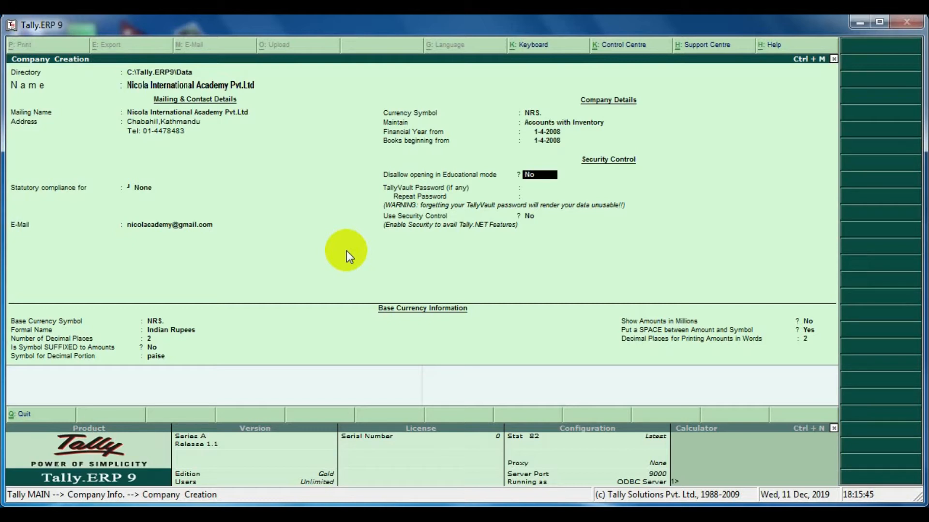
key(Return)
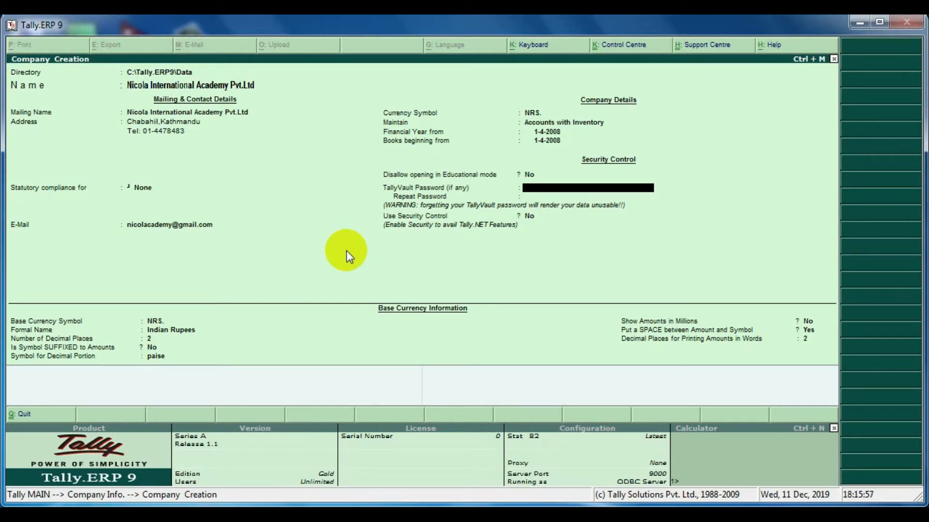
Enter and repeat the TallyVault password.
text(*)
key(Return)
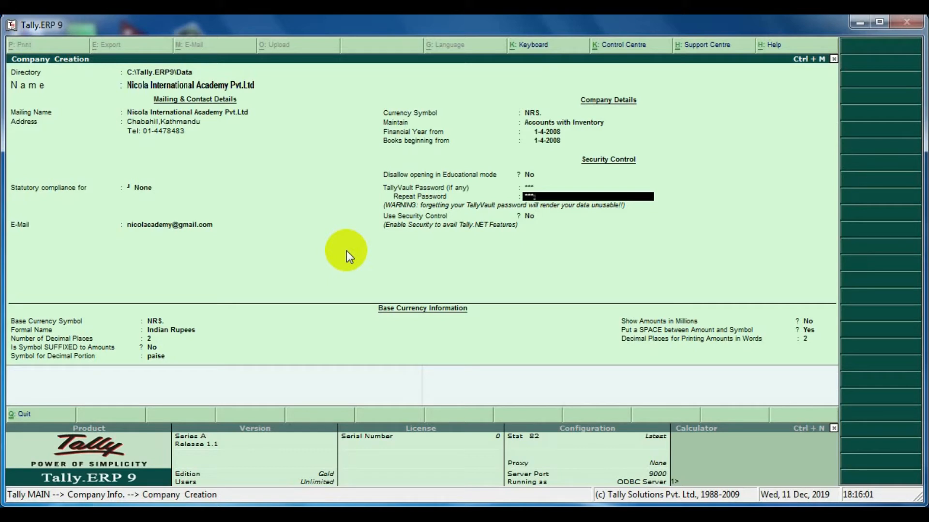
key(Return)
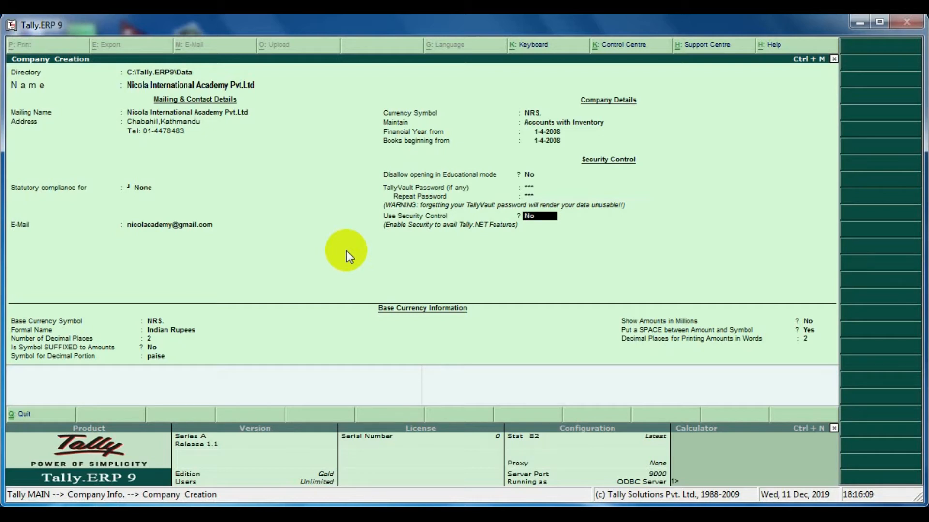
Turn on Security Control and enter the administrator's name.
text(y)
key(Return)
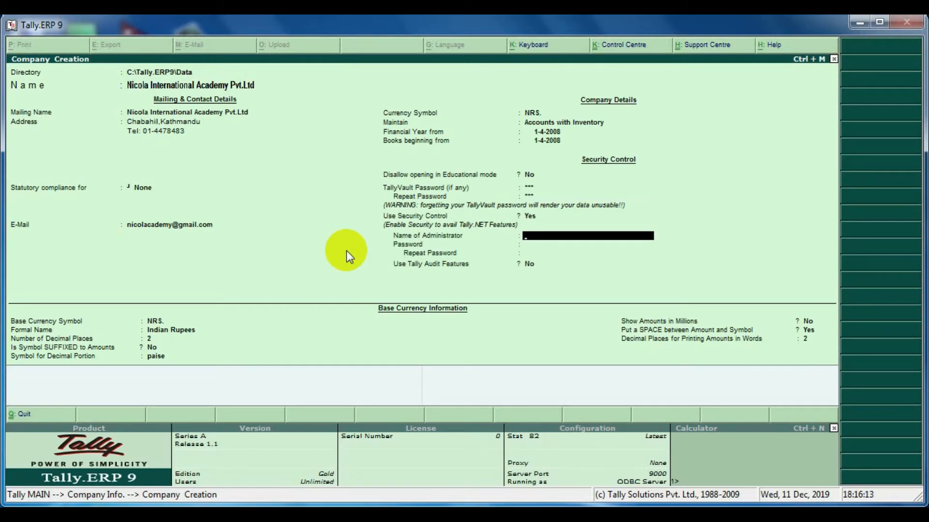
text(Ram)
key(Return)
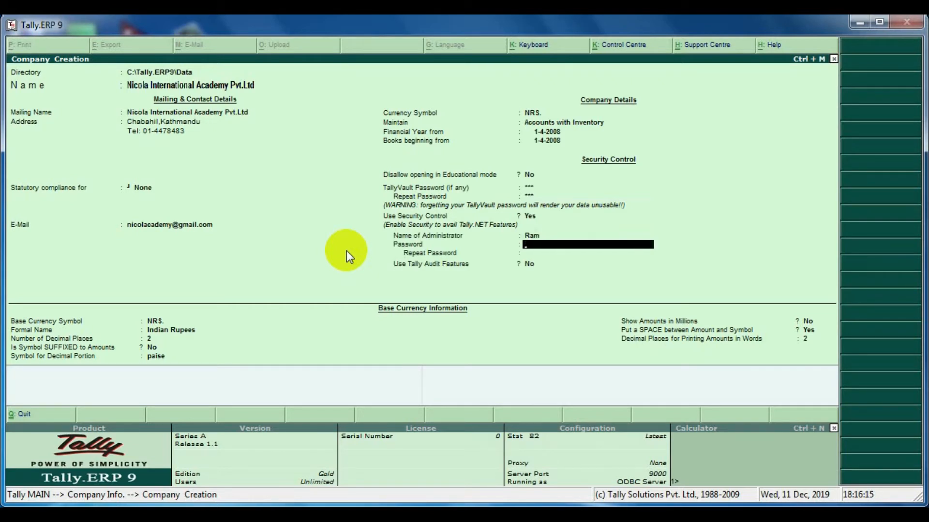
Enter and repeat the administrator password.
text(***)
key(Return)
text(*)
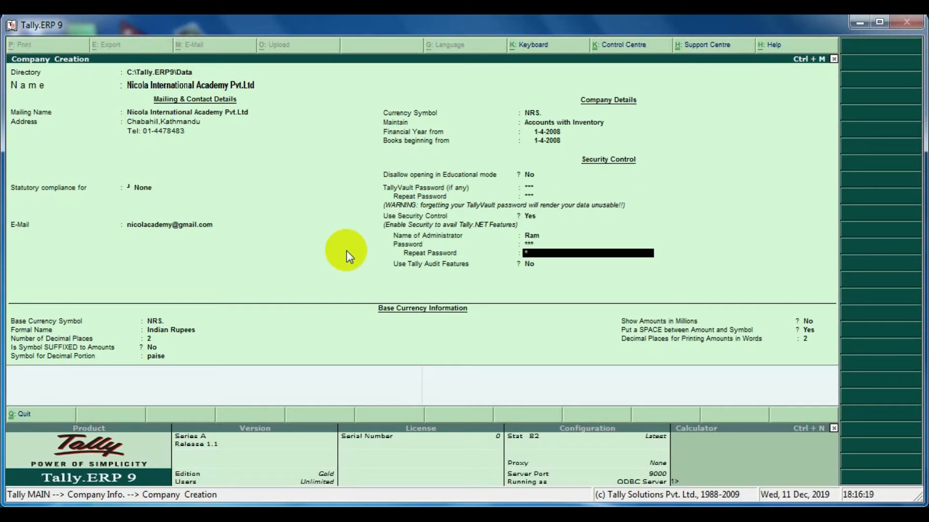
text(**)
key(Return)
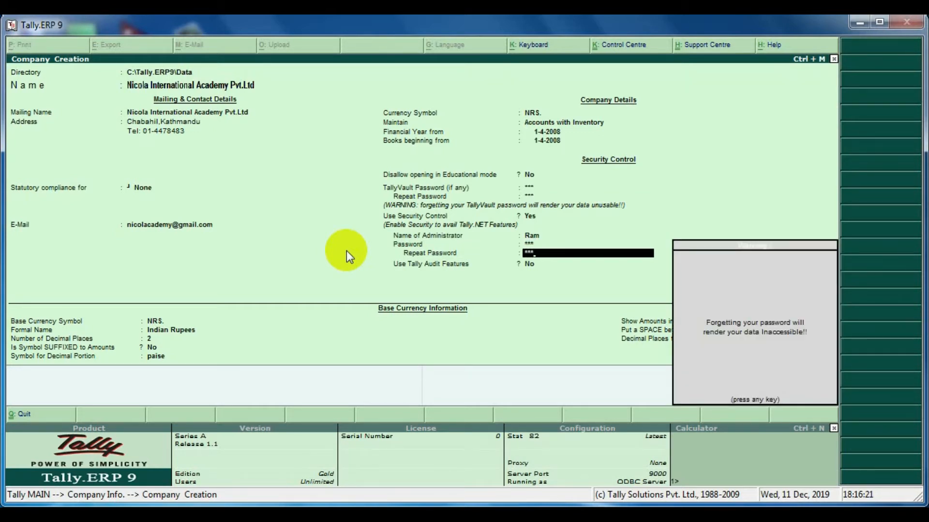
Dismiss the password warning, keep Tally Audit Features off, and set the base currency's formal name to Nepalese Rupees.
key(Return)
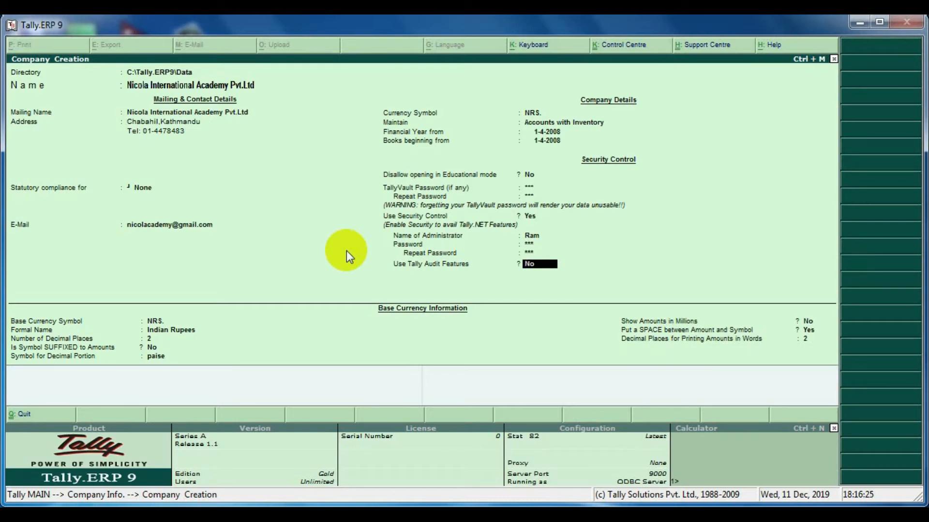
key(Return)
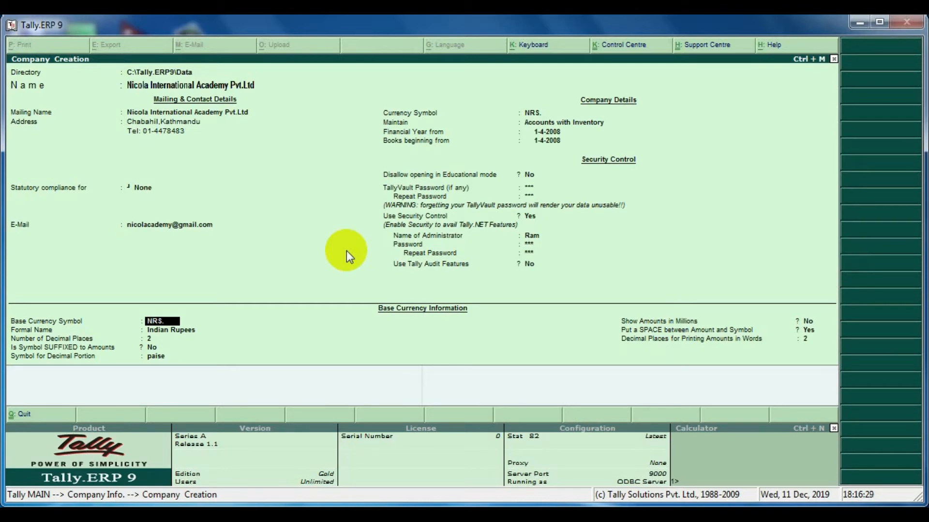
key(Return)
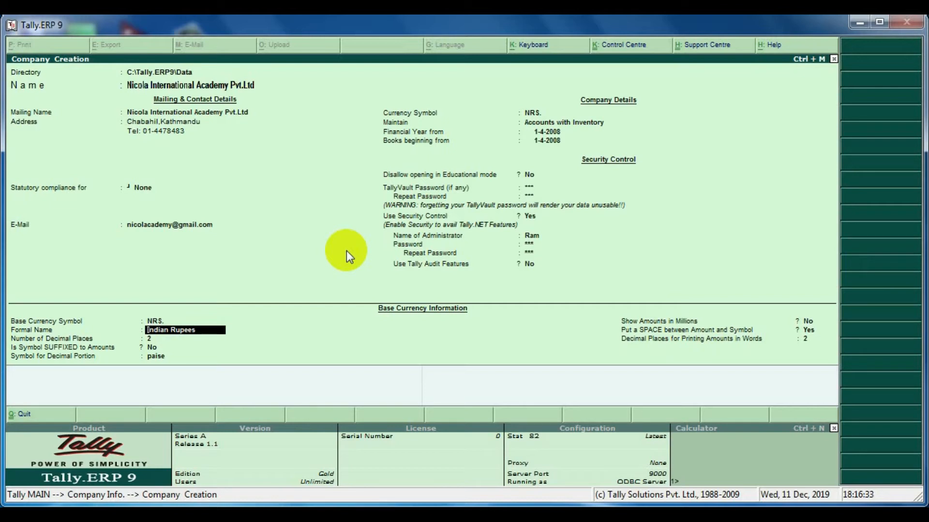
text(Nepalese Rupees)
key(Return)
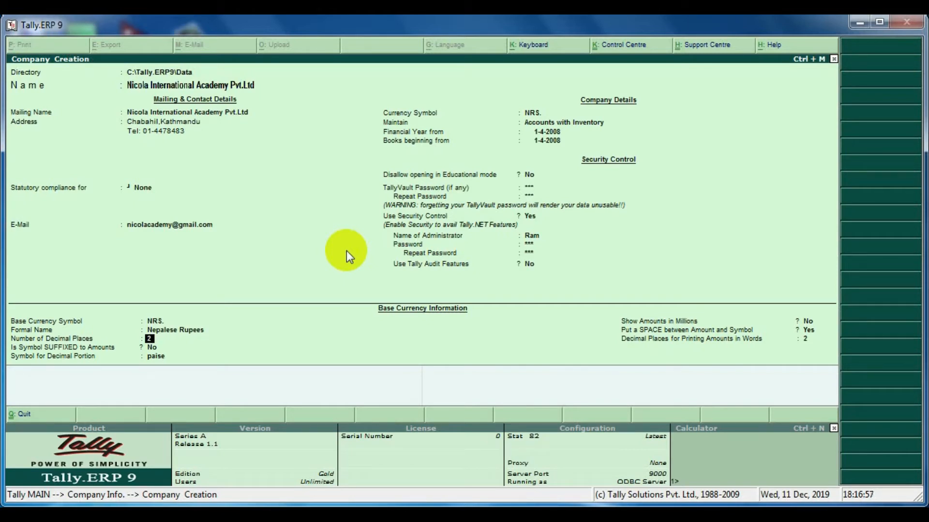
Keep two decimal places and an unsuffixed symbol, and set the decimal portion symbol to Paisa.
key(Return)
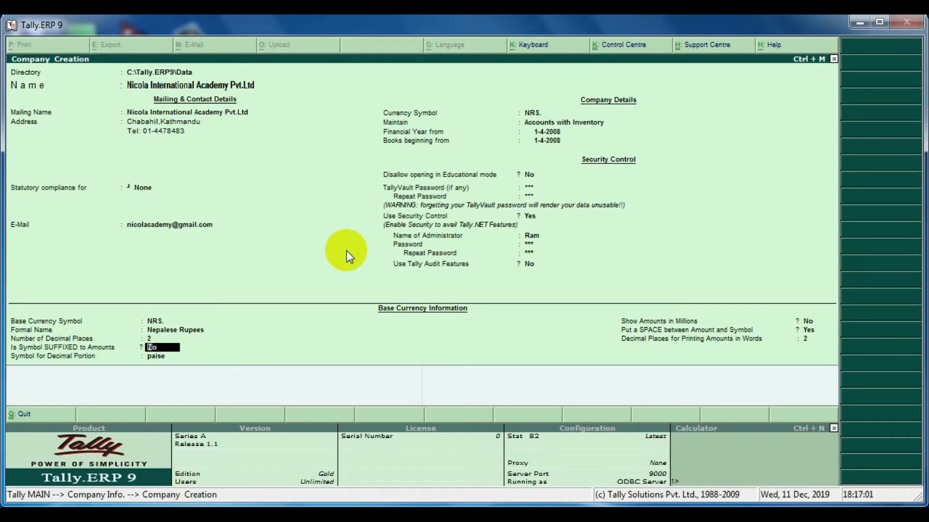
key(Return)
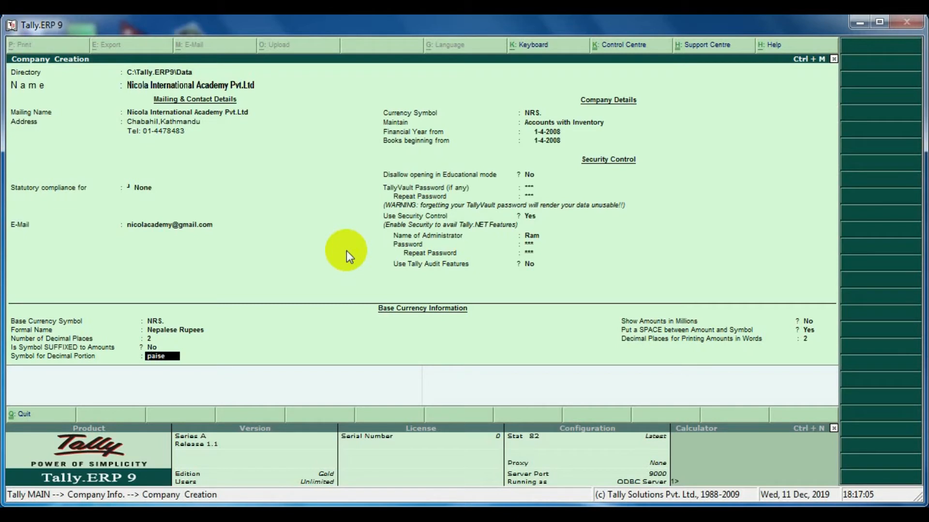
text(Paisa)
key(Return)
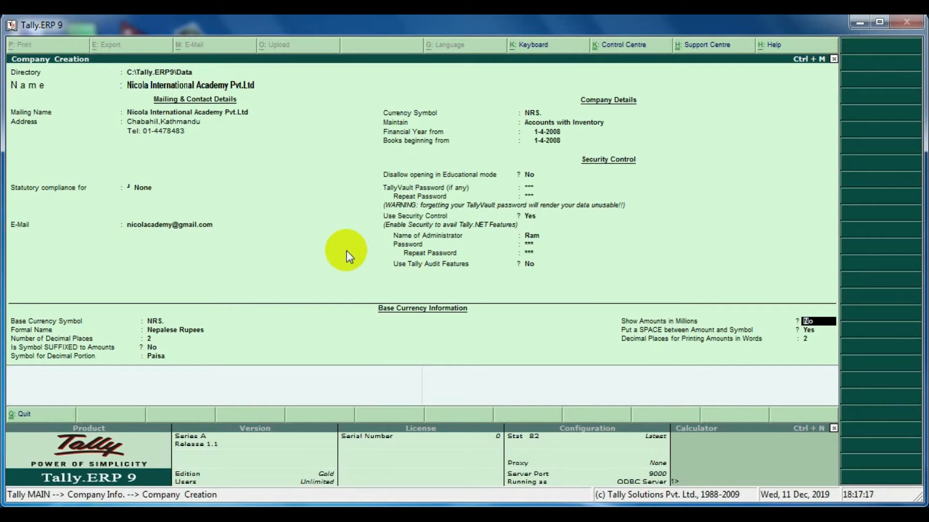
Accept the remaining amount display defaults and save the company.
key(Return)
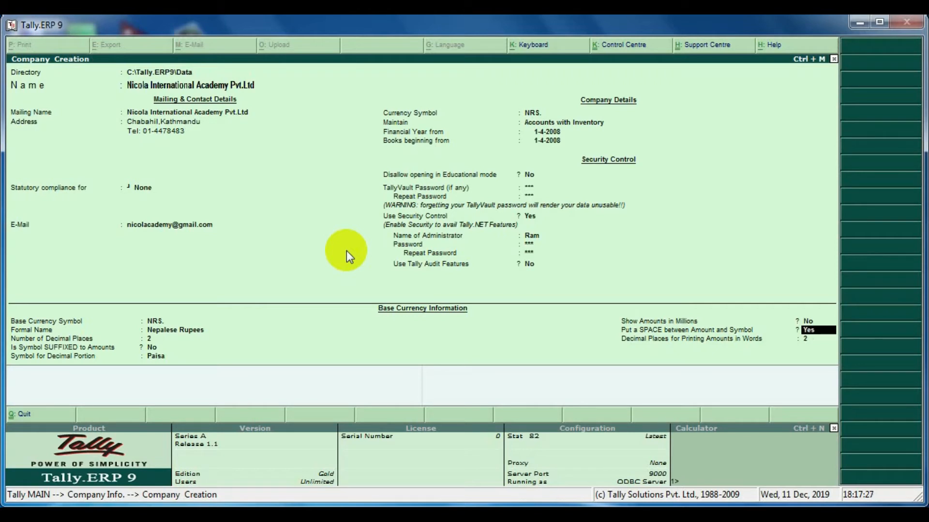
key(Return)
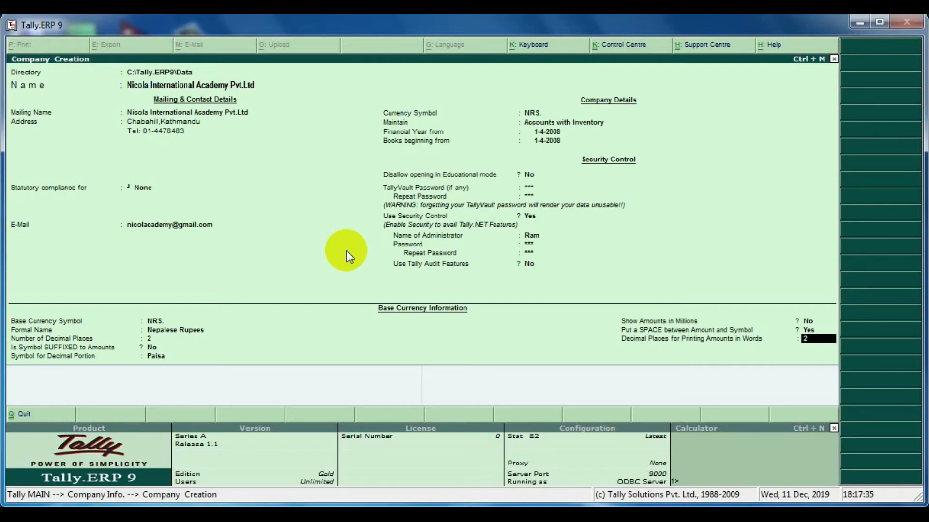
key(Return)
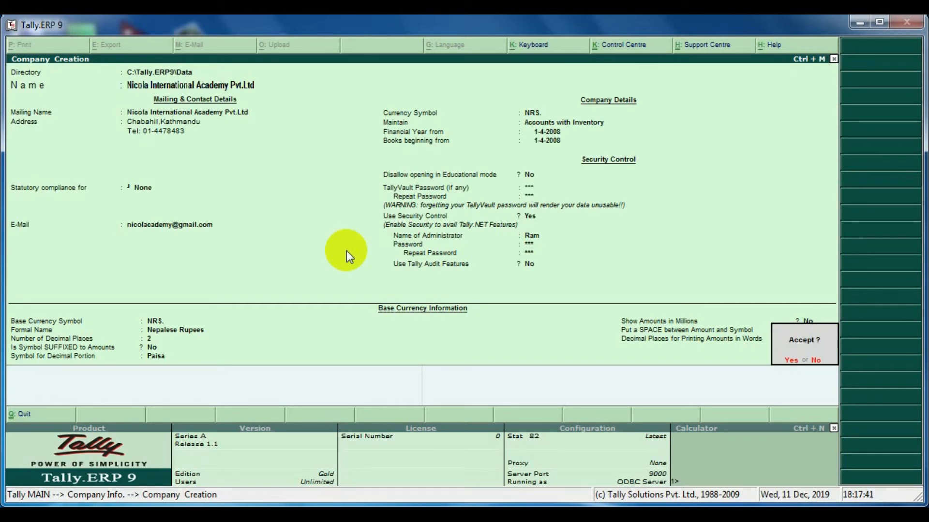
key(y)
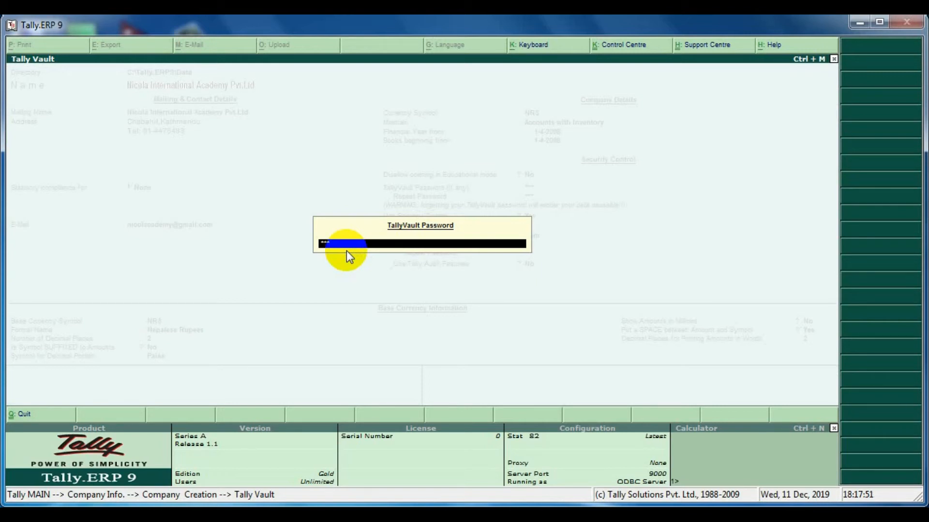
Confirm the TallyVault password, then log into the new company with the administrator's name and password.
key(Return)
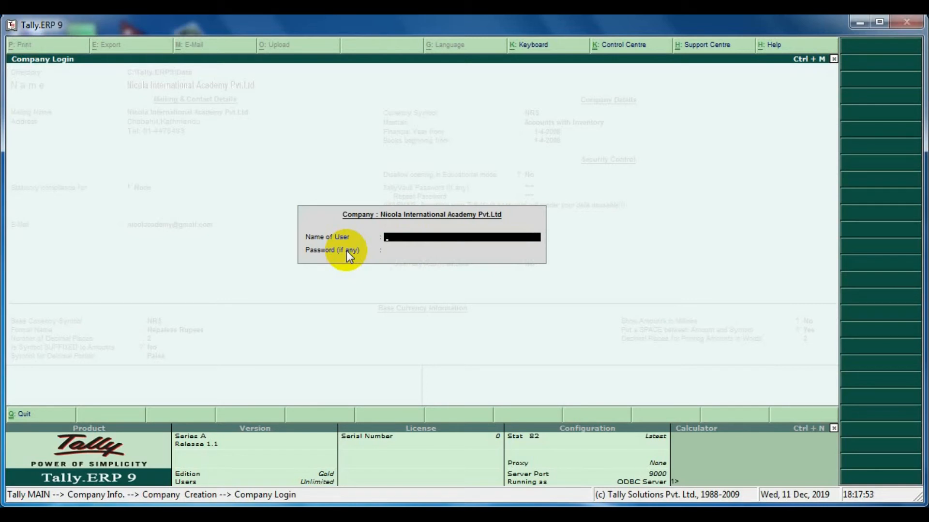
text(Ram)
key(Return)
text(*)
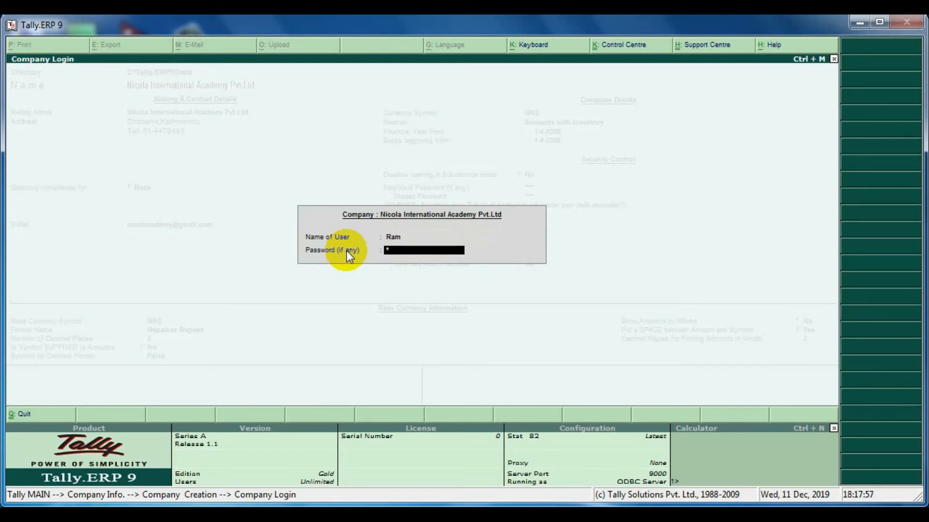
text(*)
key(Return)
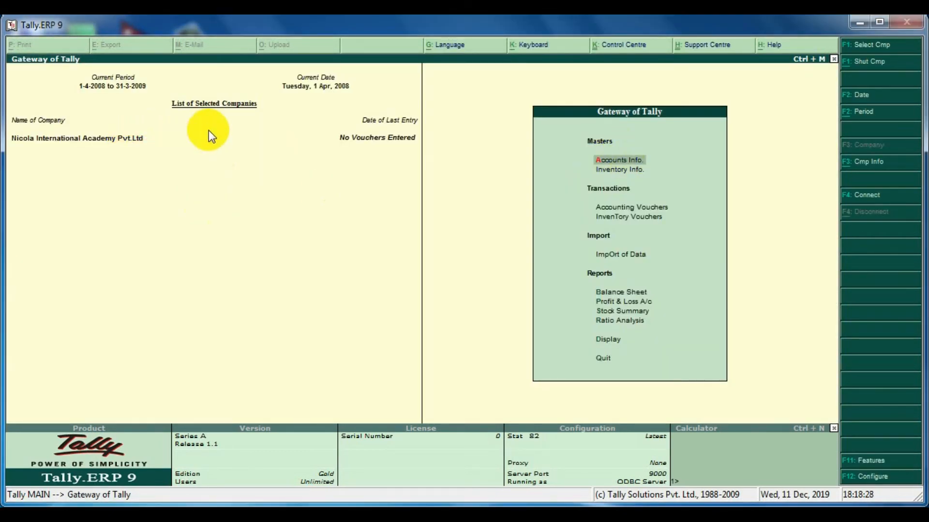
Examine the company data folders inside C:\Tally.ERP9\Data in Windows Explorer, then return to Tally.
click(857, 23)
double_click(35, 42)
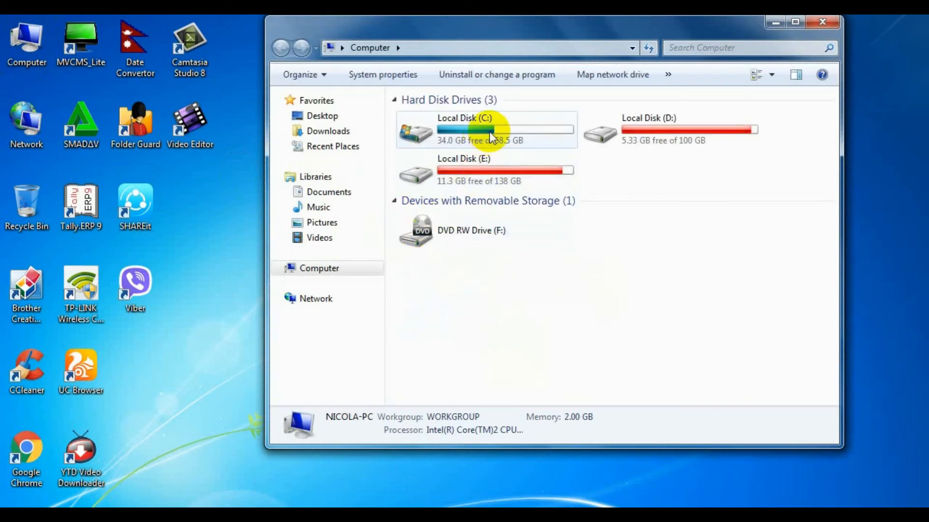
double_click(488, 143)
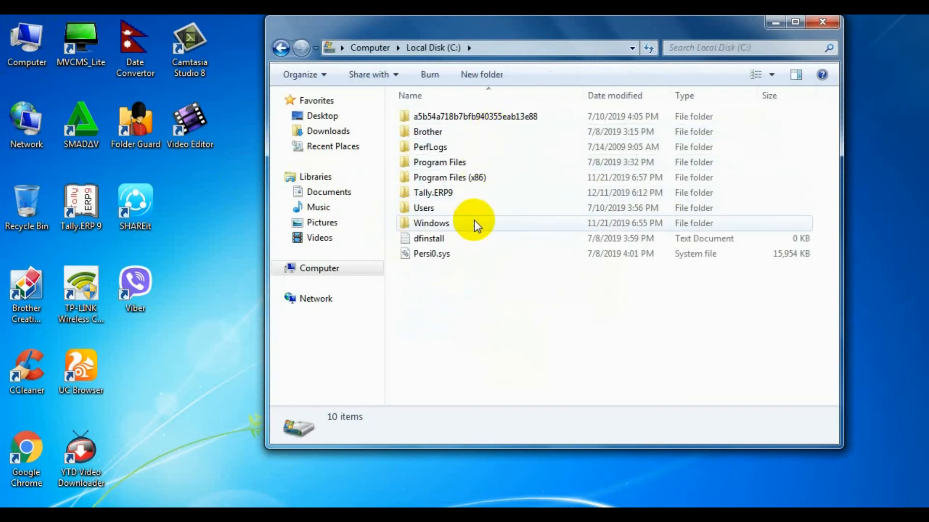
double_click(451, 196)
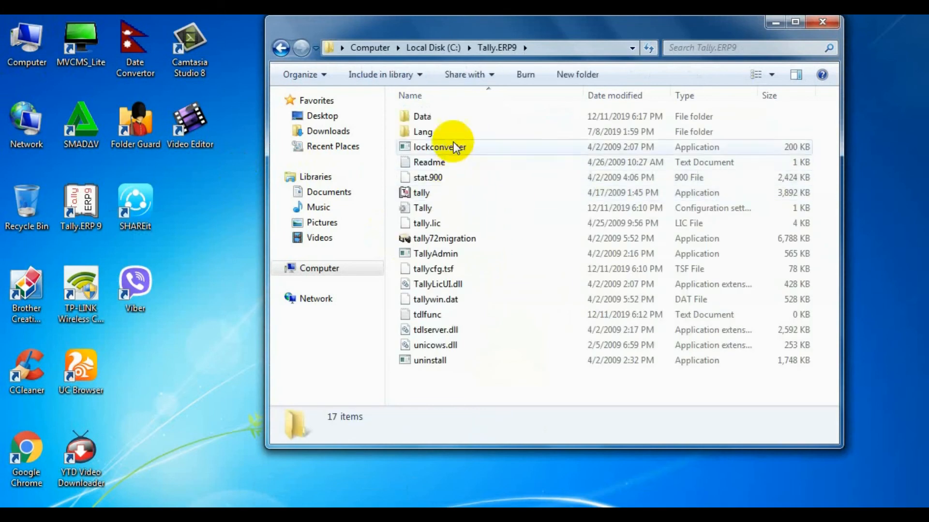
double_click(442, 118)
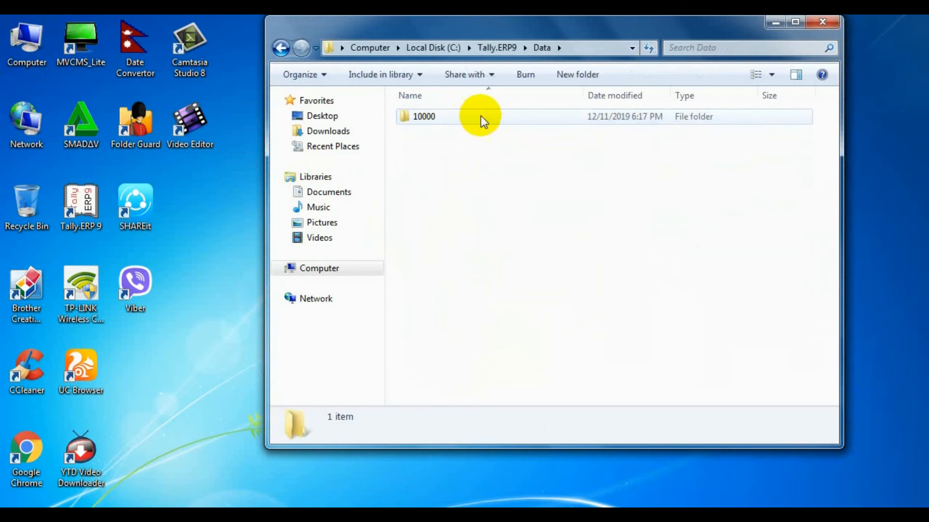
drag(483, 187, 450, 114)
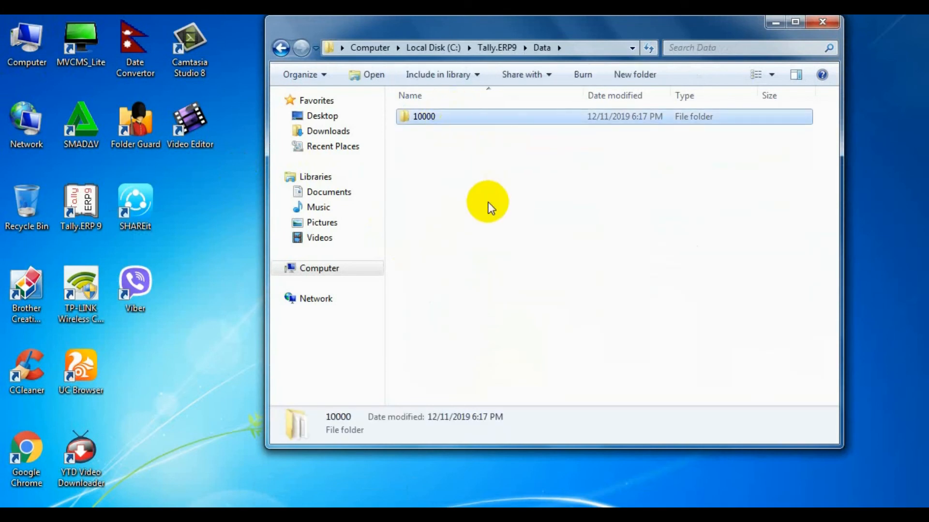
click(489, 192)
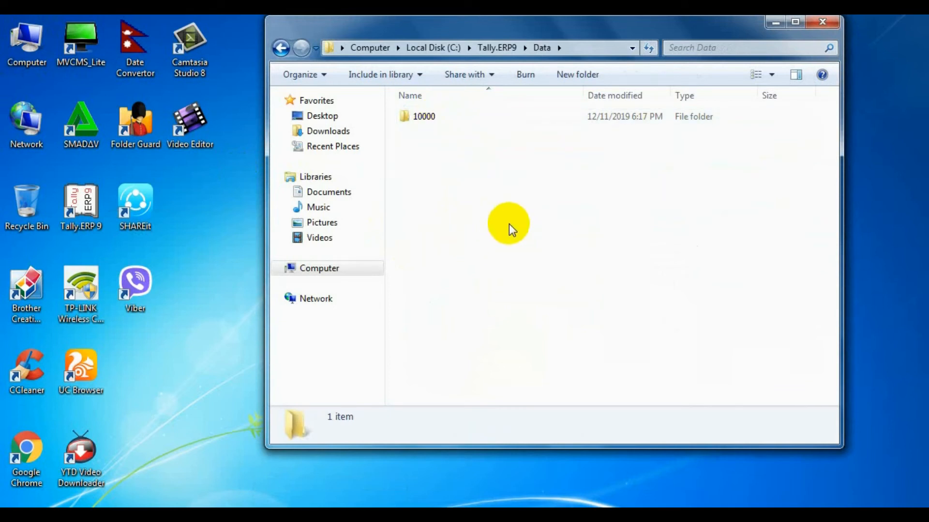
click(319, 517)
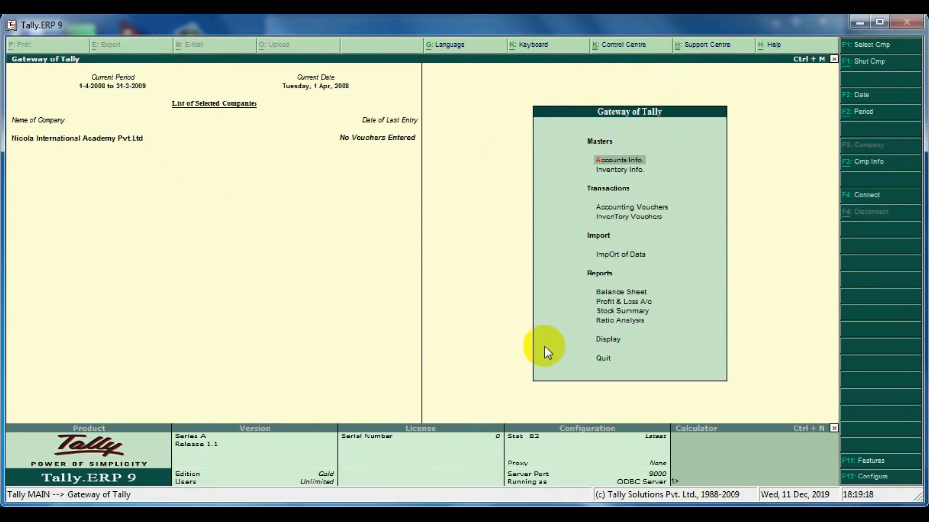
Shut the current company and start creating a new company named Nicola Open College.
key(alt+F1)
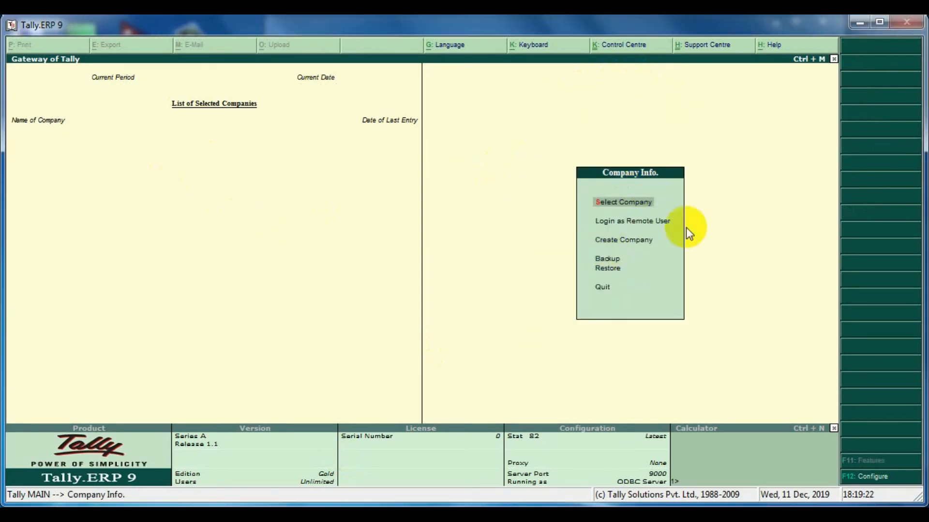
key(Down)
key(Down)
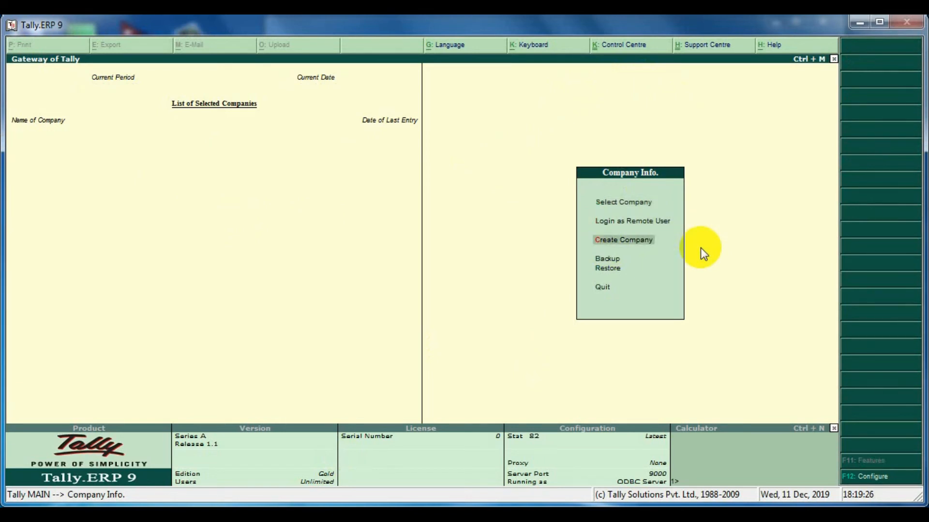
key(Return)
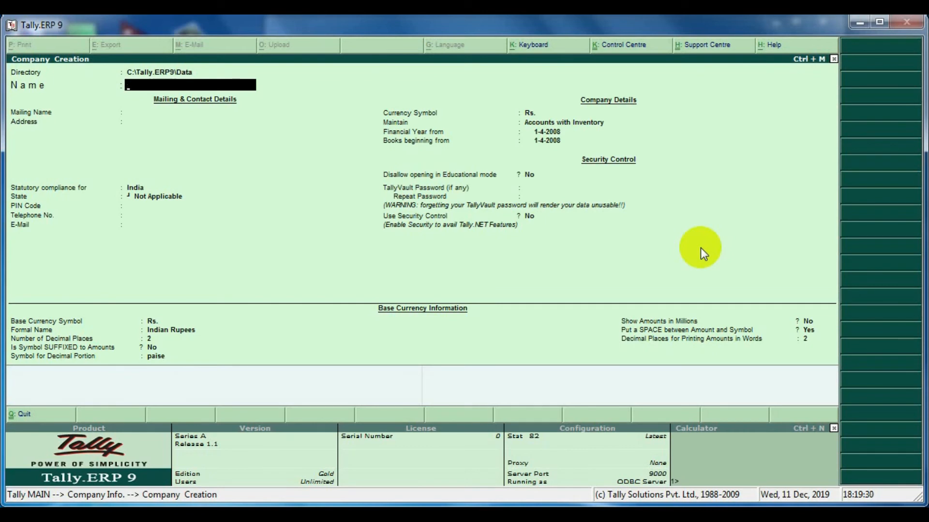
text(Prism)
key(BackSpace)
key(BackSpace)
key(BackSpace)
key(BackSpace)
key(BackSpace)
text(Nicola Open College)
key(Return)
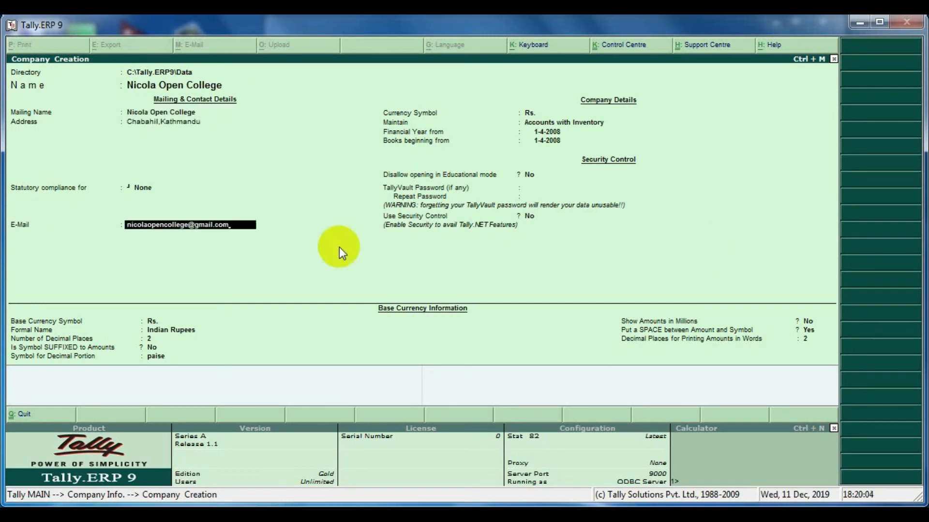
Set the currency symbol to NRS and keep Accounts with Inventory.
key(Return)
text(NRS)
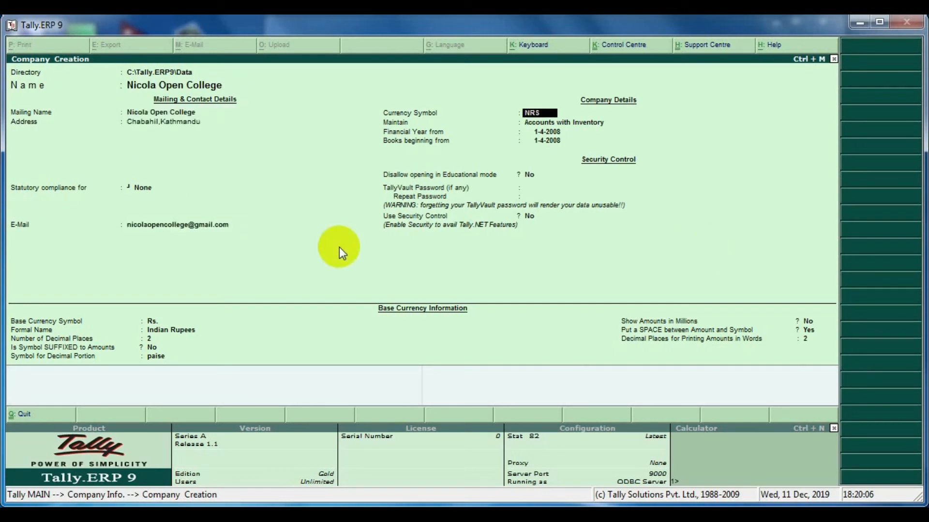
key(Return)
Accept the 1-4-2008 financial year dates and leave the TallyVault password and Security Control off.
key(Return)
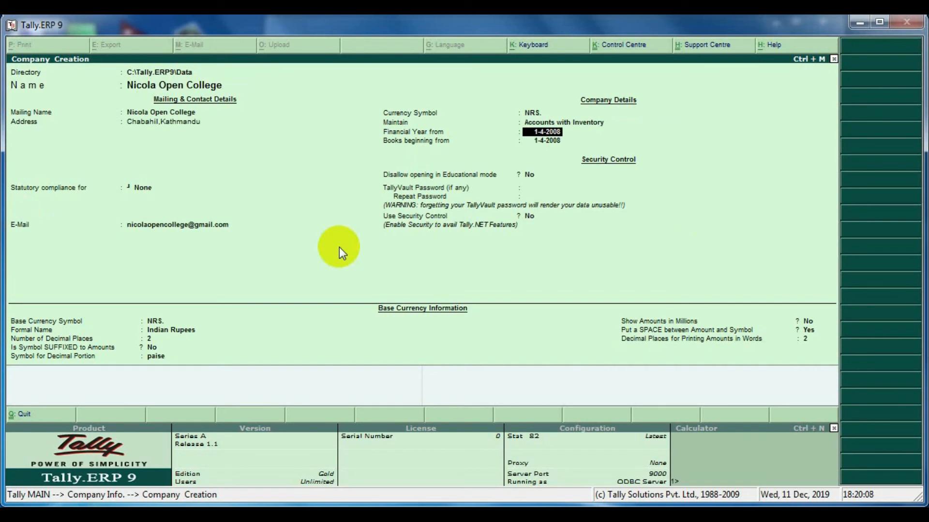
key(Return)
key(Return)
key(Return)
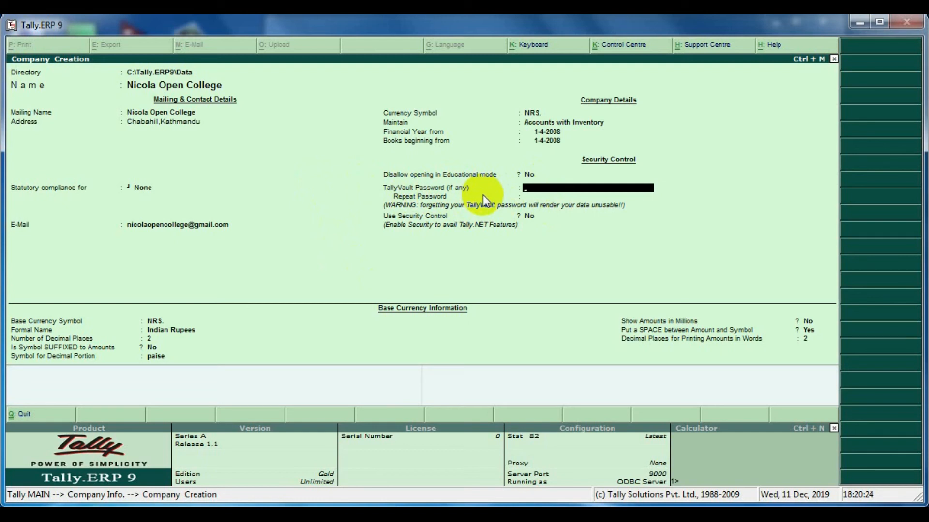
key(Return)
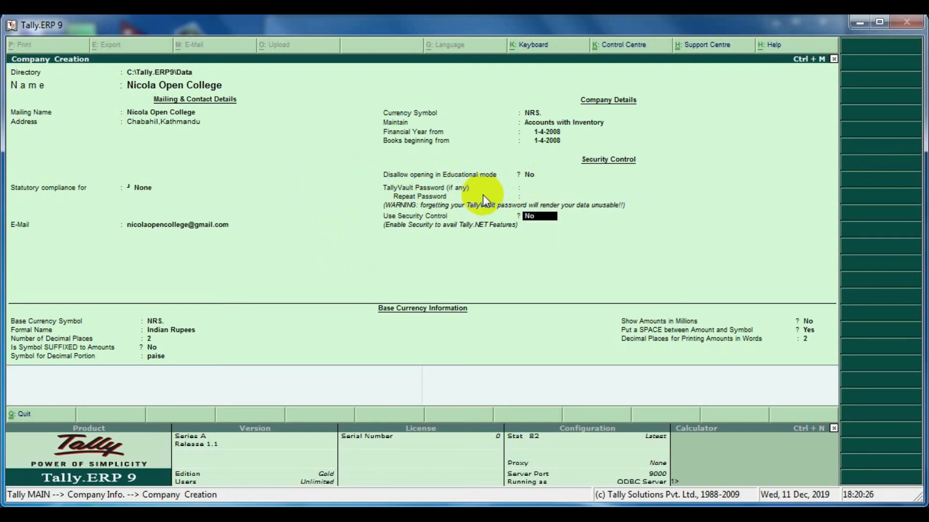
key(Return)
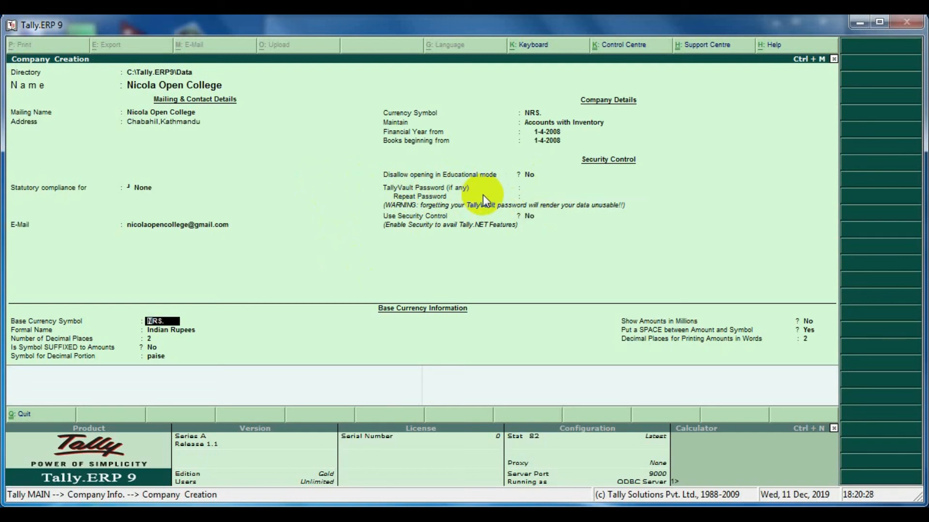
Set the base currency's formal name to Nepalese Rupees and the decimal portion symbol to Paisa.
key(Return)
text(Ne)
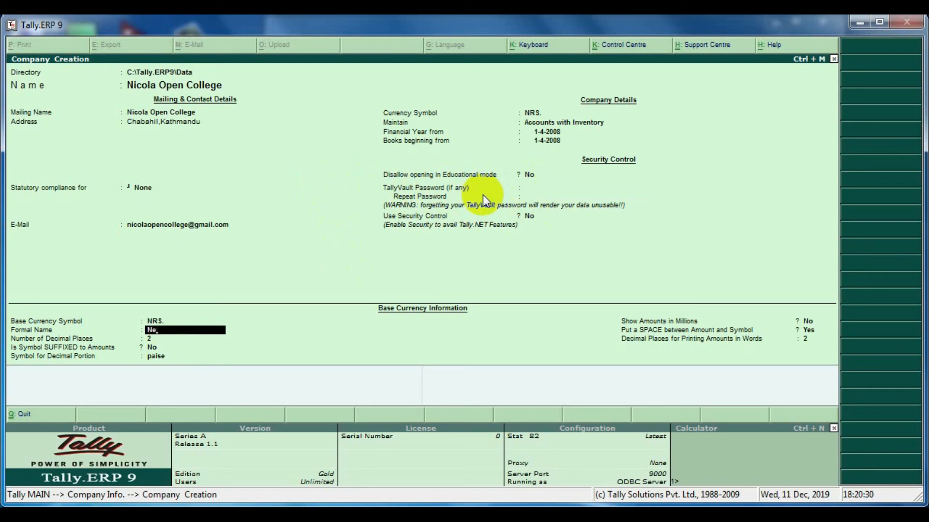
text(palese Rupees)
key(Return)
key(Return)
text(Paisa)
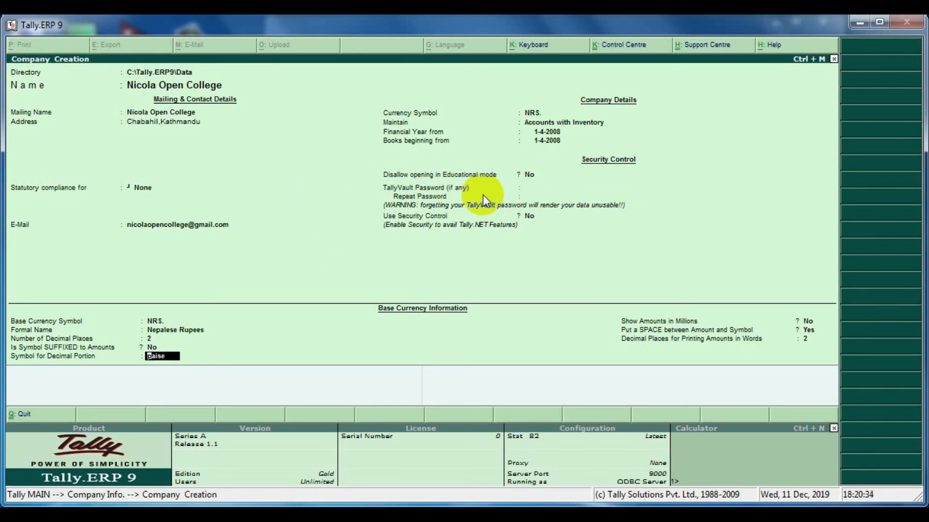
key(Return)
Accept the remaining amount display defaults and save the Nicola Open College company.
key(Return)
key(Return)
key(Return)
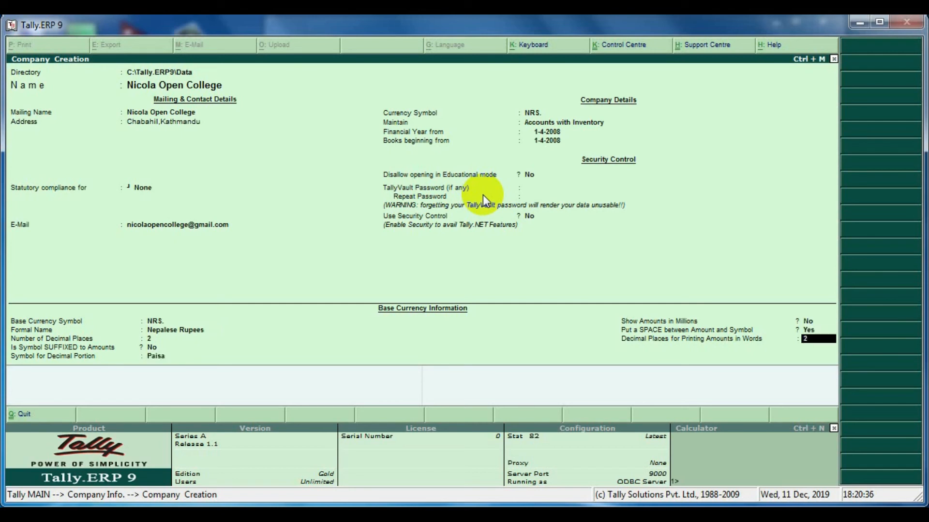
key(Return)
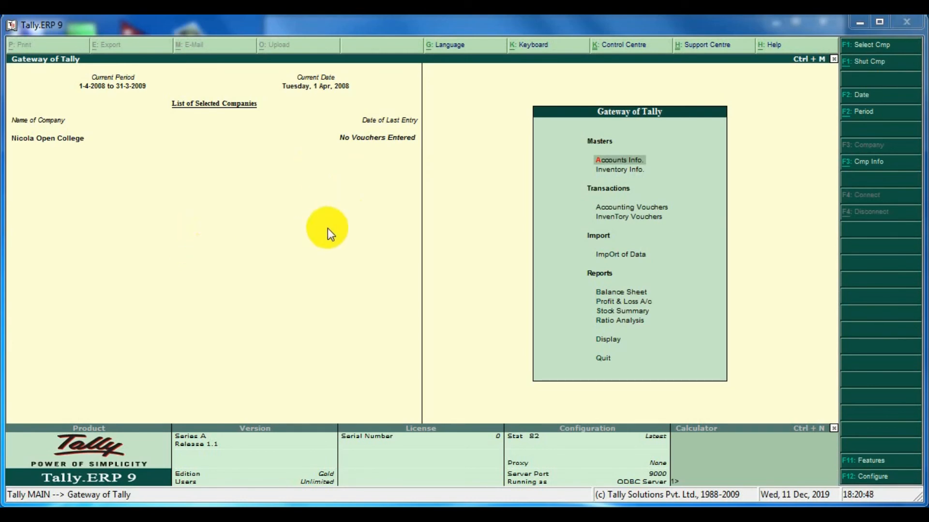
Shut the Nicola Open College company and back out of the company selection list.
key(alt+F1)
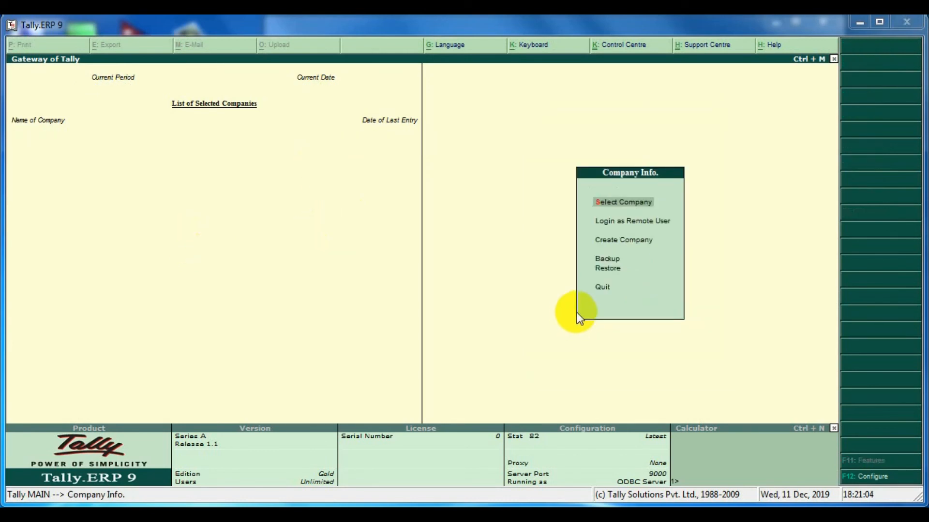
click(576, 313)
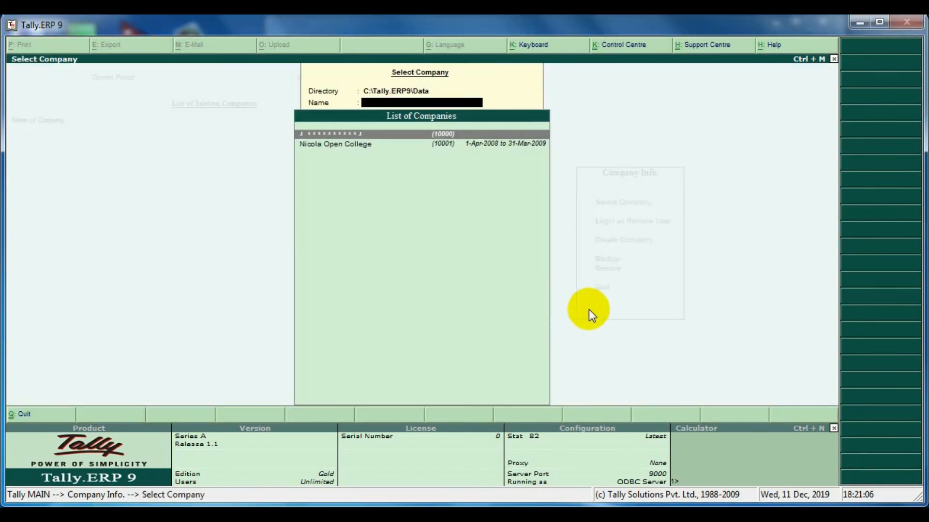
key(Escape)
key(Escape)
key(Escape)
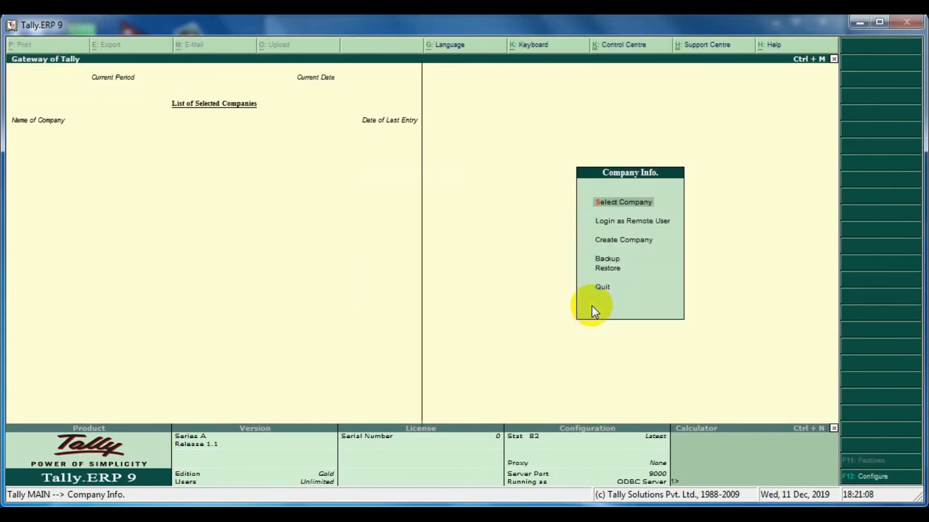
Open the encrypted Nicola International Academy Pvt.Ltd company, entering its TallyVault password and the user's login password.
key(Return)
key(Return)
text(*)
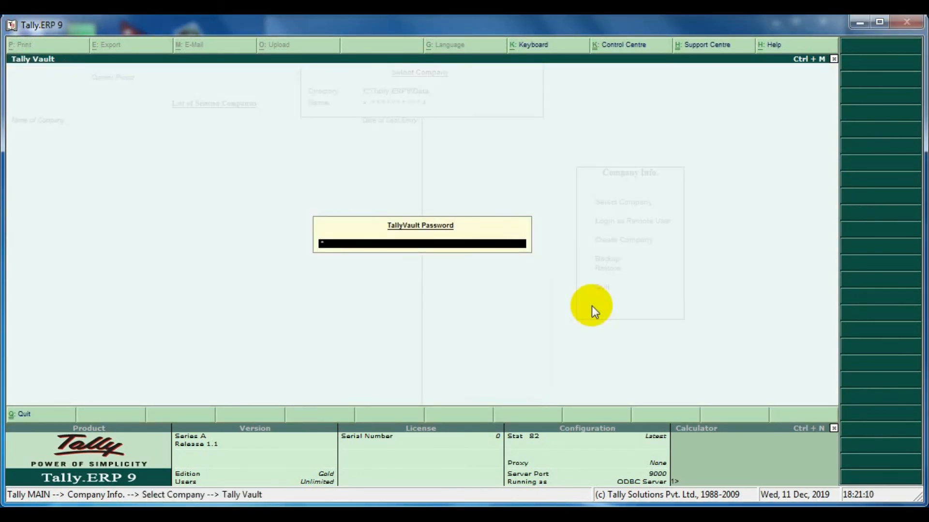
key(Return)
key(Return)
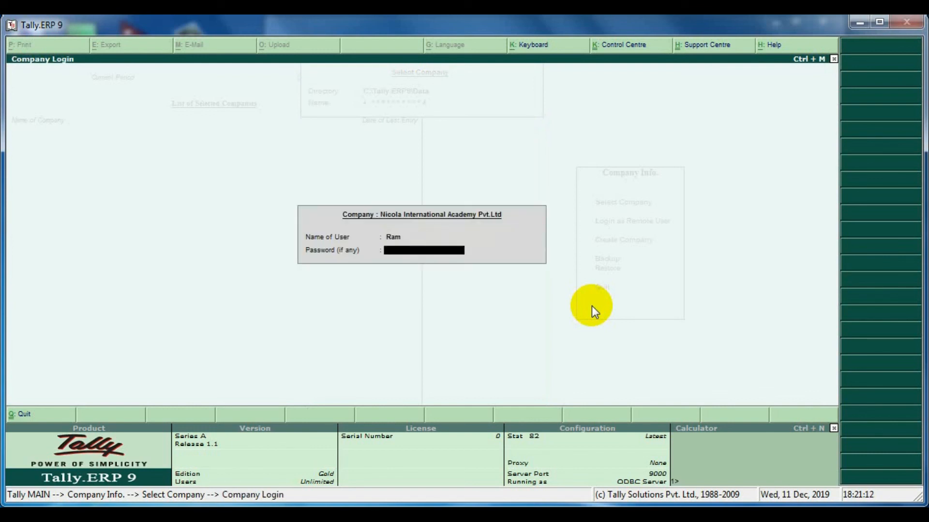
key(Return)
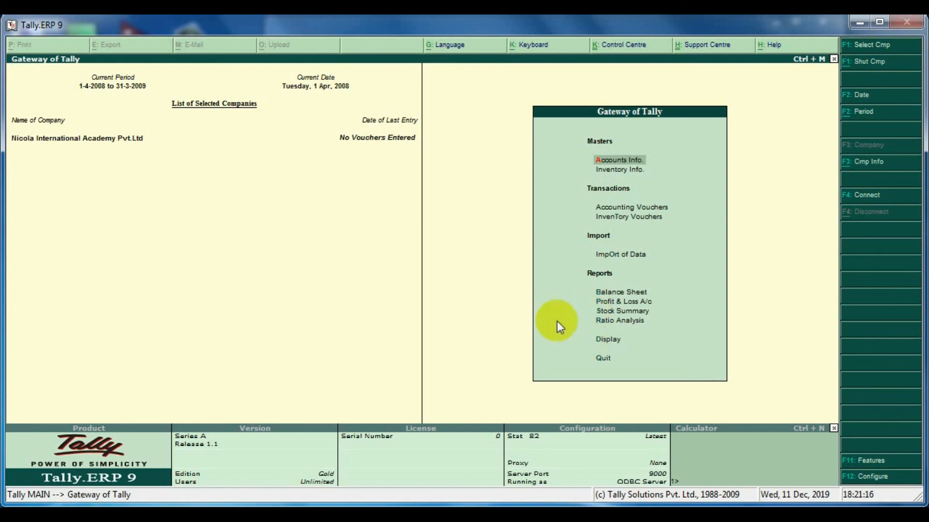
Shut the Nicola International Academy Pvt.Ltd company and open the company selection list.
key(alt+F1)
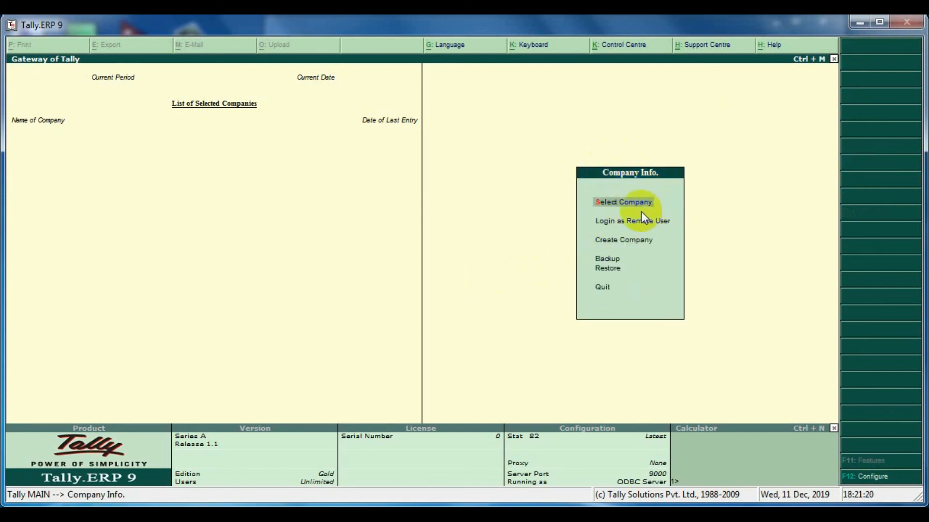
key(Return)
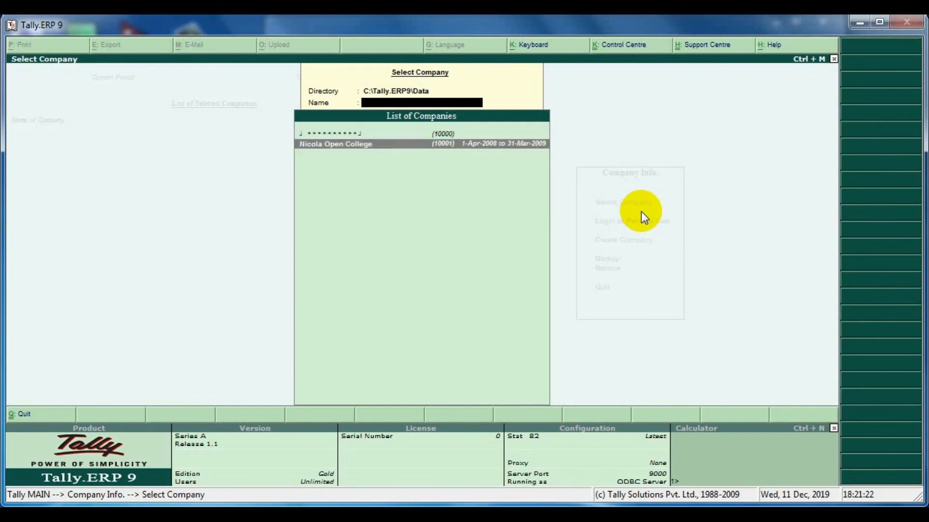
Examine the list of companies, comparing the encrypted company entry with Nicola Open College.
key(Down)
key(Up)
key(Down)
key(Up)
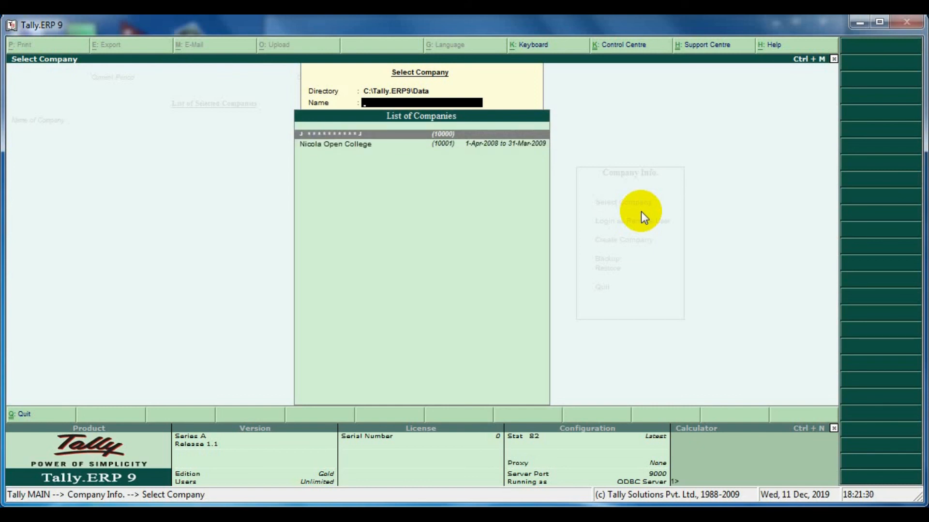
key(Down)
key(Up)
key(Down)
key(Up)
key(Down)
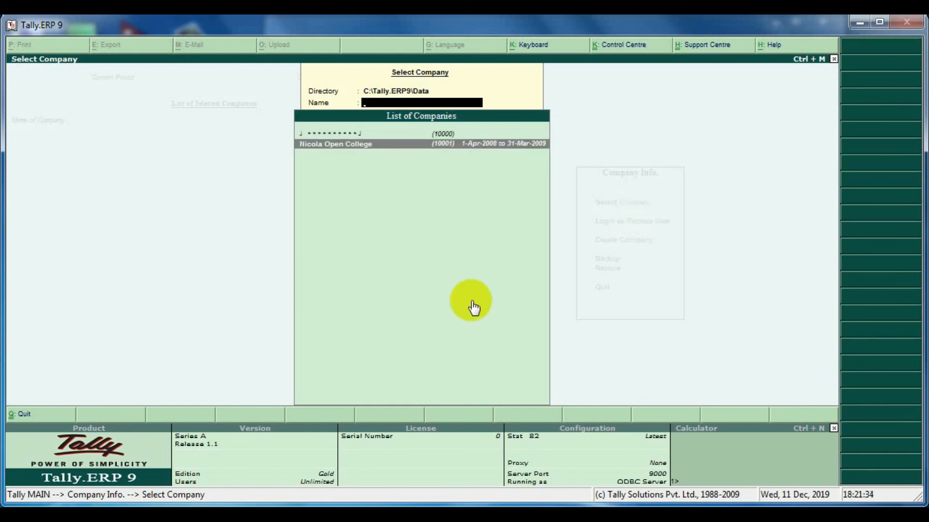
Switch to Windows Explorer to view the company folders in C:\Tally.ERP9\Data, then return and close the list.
click(271, 515)
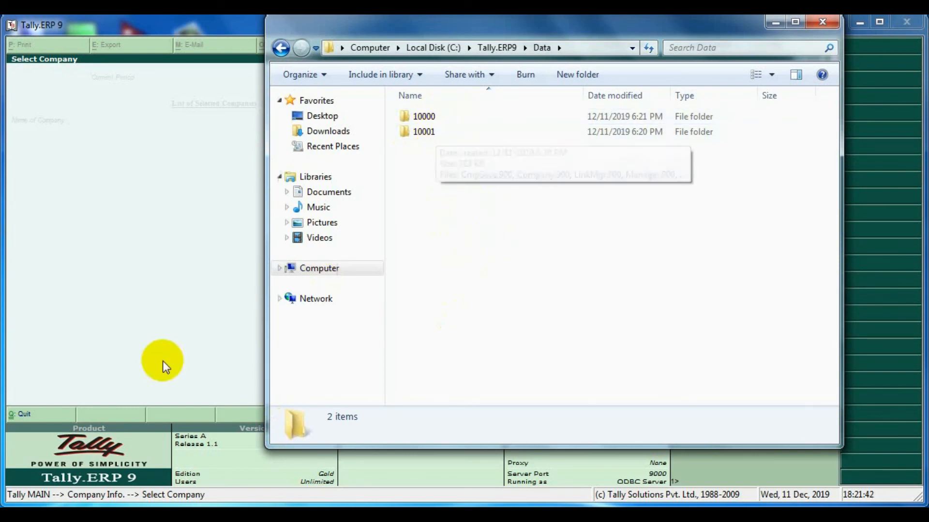
click(170, 295)
key(Escape)
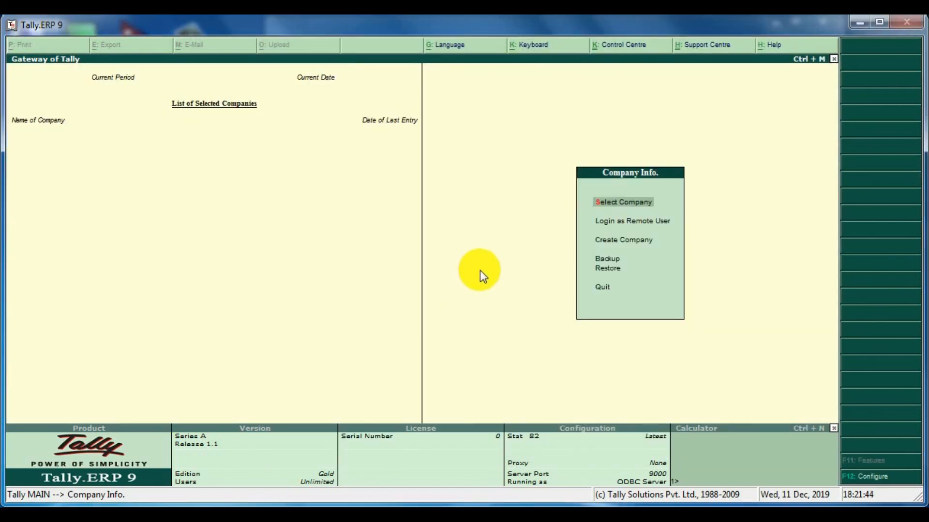